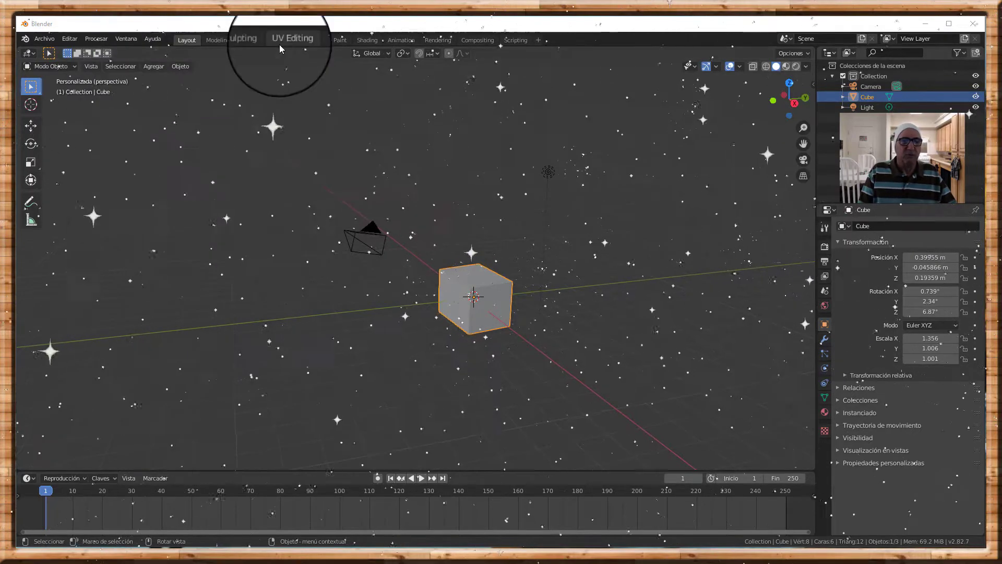
# Step: Select the camera, then the light, then box-select the camera, cube and light together
pyautogui.click(277, 25)
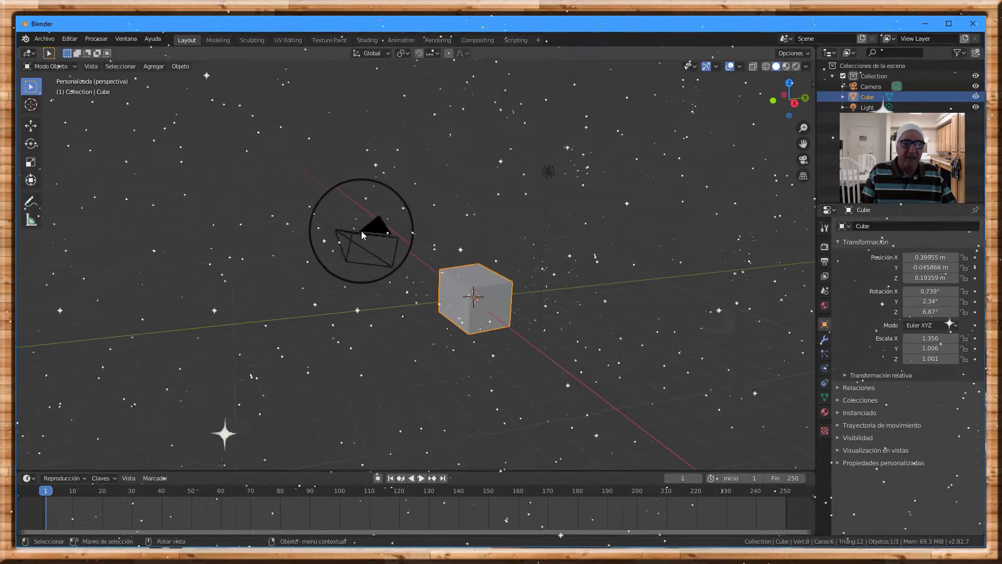
pyautogui.click(363, 235)
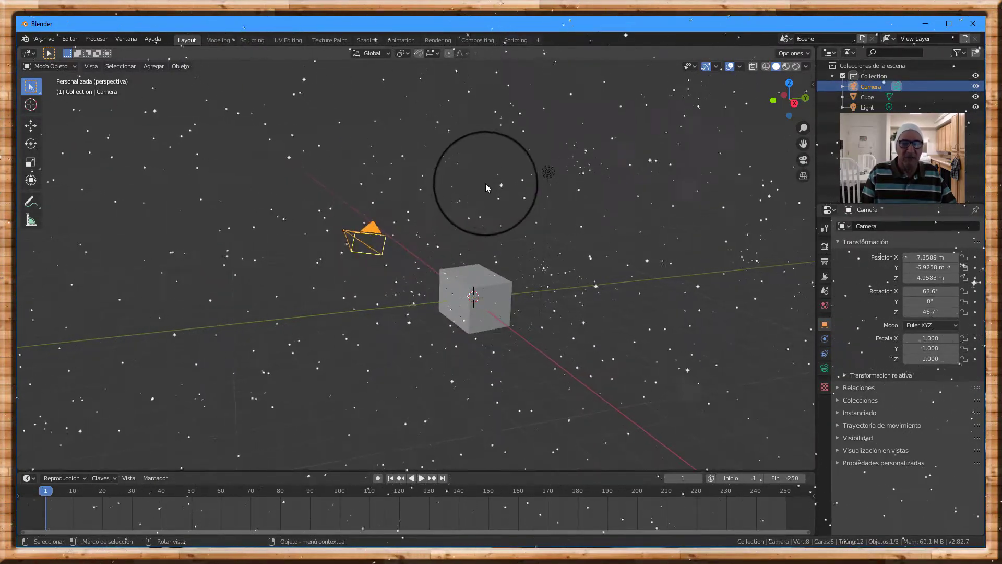
pyautogui.click(548, 173)
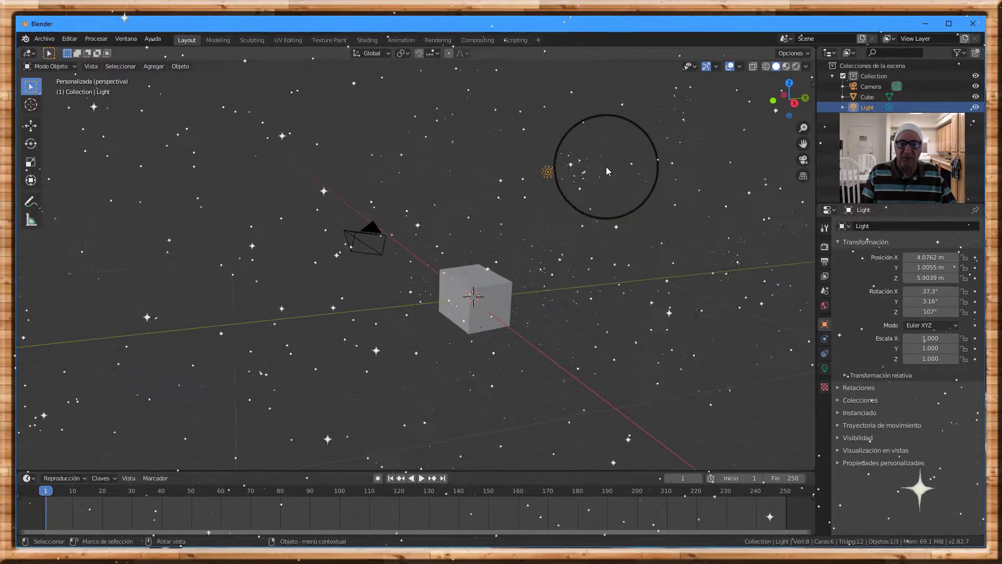
pyautogui.moveTo(606, 162)
pyautogui.mouseDown()
pyautogui.moveTo(444, 305)
pyautogui.moveTo(351, 287)
pyautogui.mouseUp()
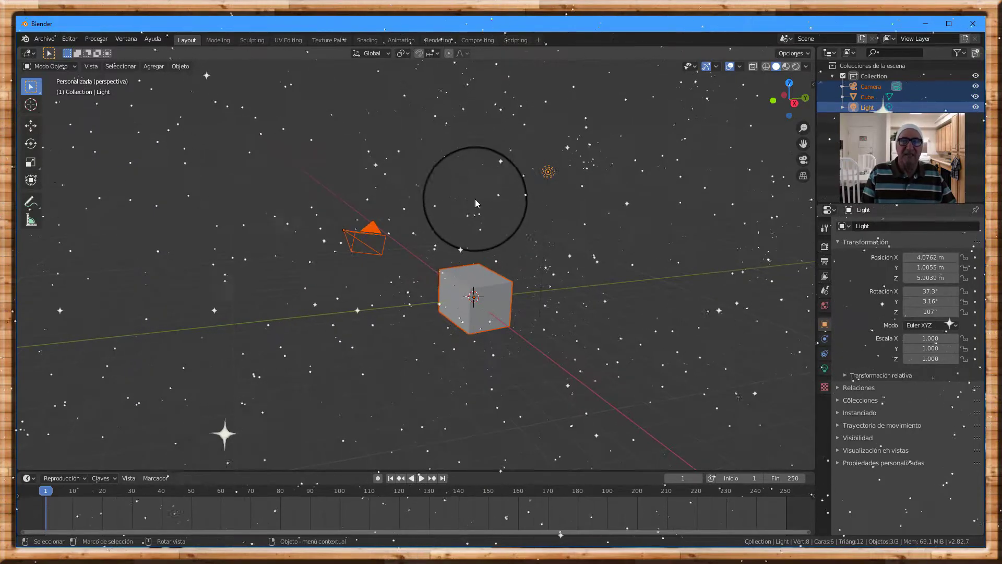
# Step: Clear the selection, select the camera, cube and light in turn, and end with nothing selected
pyautogui.click(418, 187)
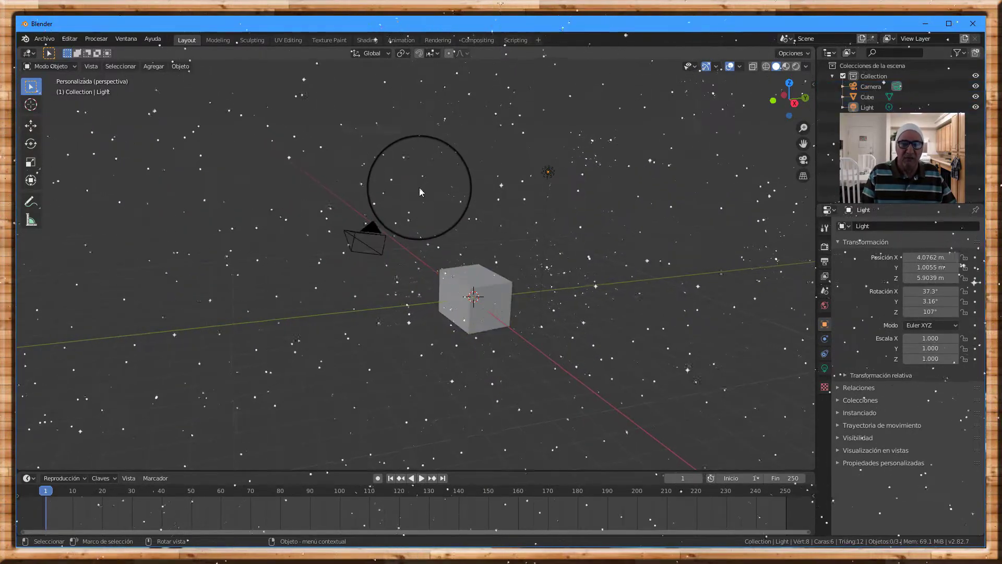
pyautogui.click(367, 235)
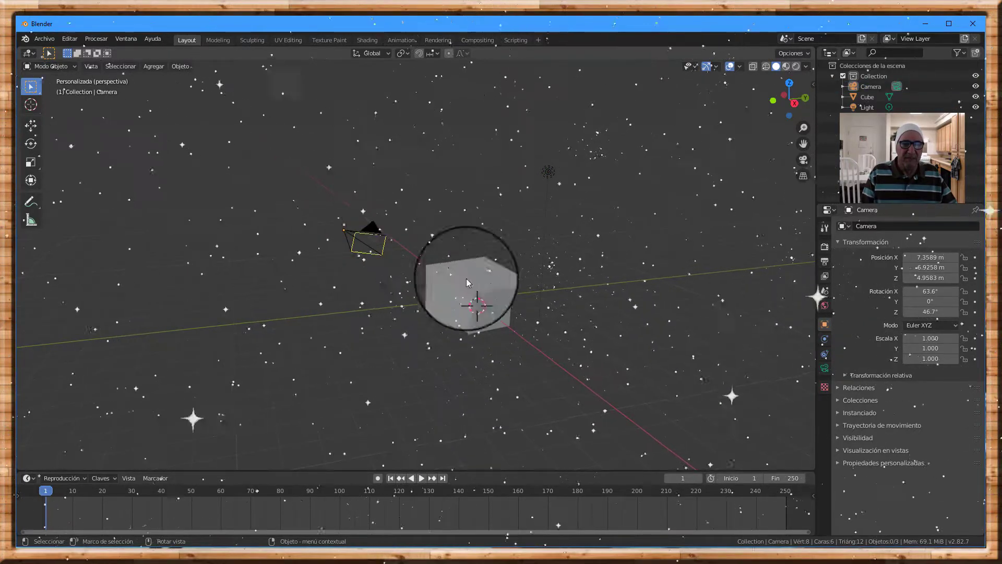
pyautogui.click(491, 286)
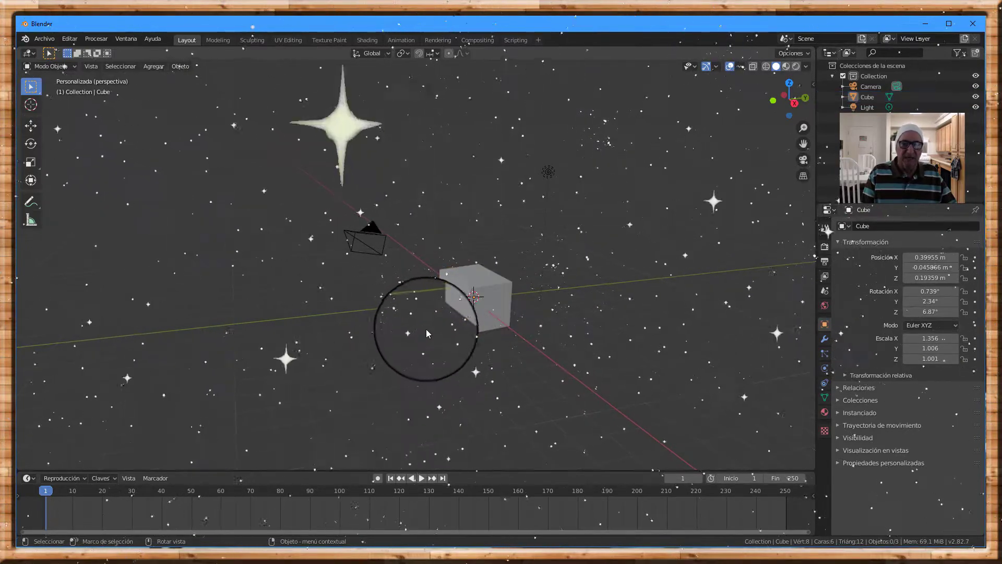
pyautogui.keyDown('shift'); pyautogui.click(465, 314); pyautogui.keyUp('shift')
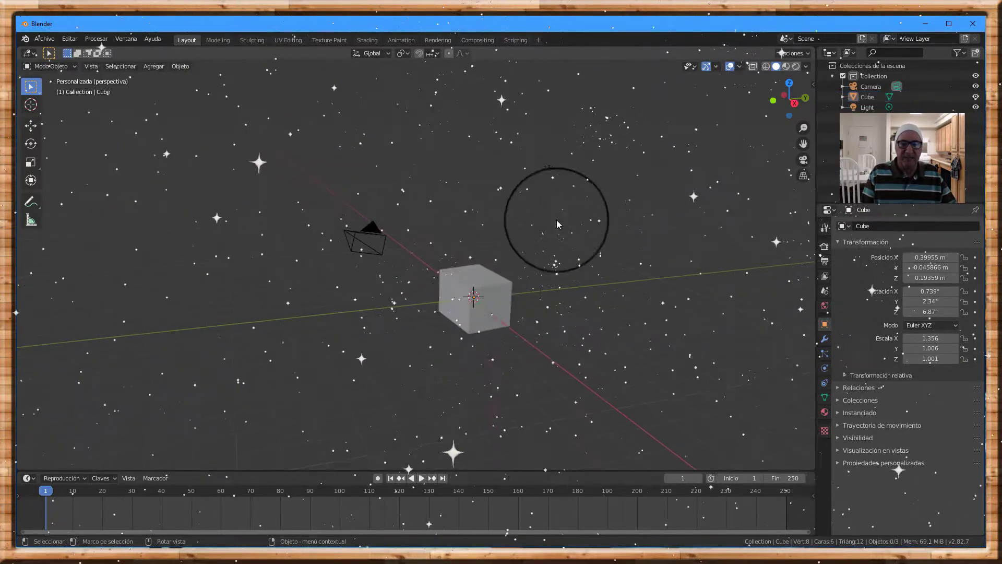
pyautogui.click(548, 168)
pyautogui.click(593, 186)
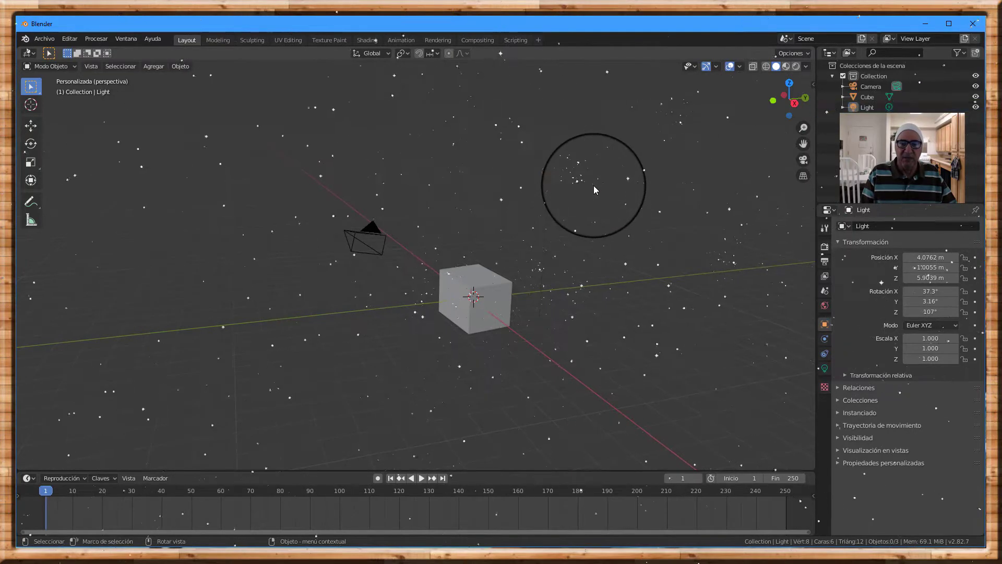
# Step: With the Cursor tool, place the 3D cursor at several spots, ending at the cube's centre
pyautogui.click(32, 107)
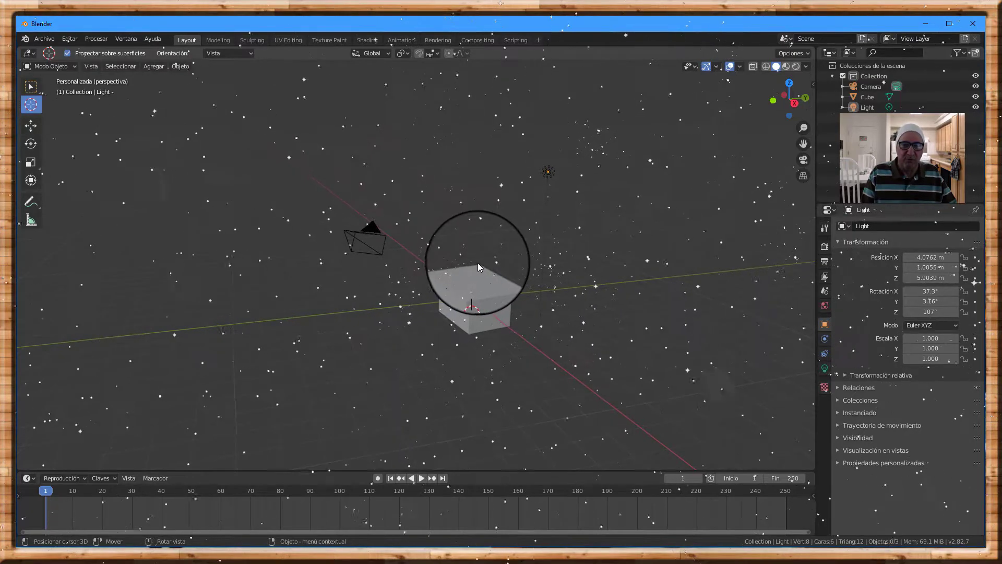
pyautogui.click(510, 283)
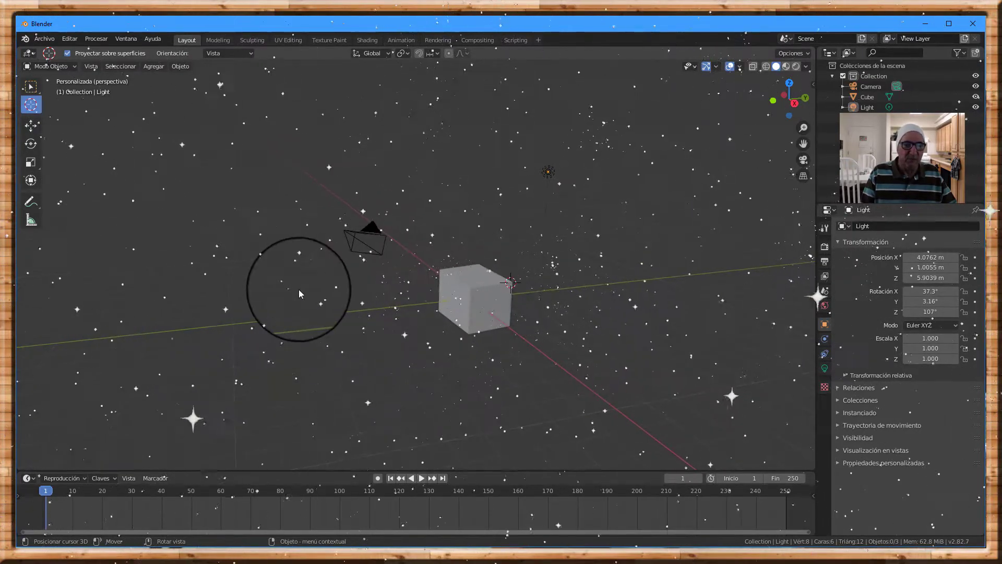
pyautogui.click(499, 183)
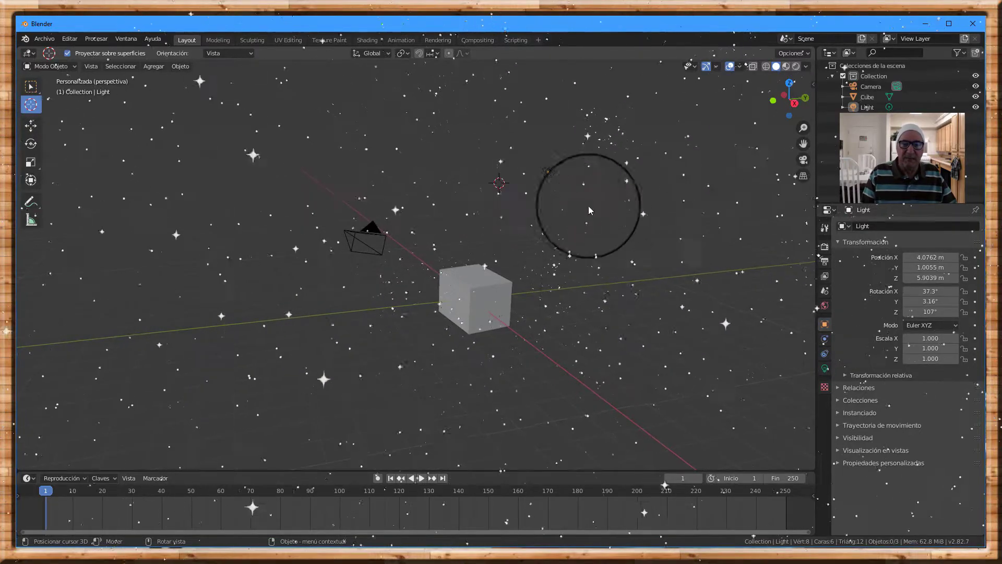
pyautogui.click(637, 226)
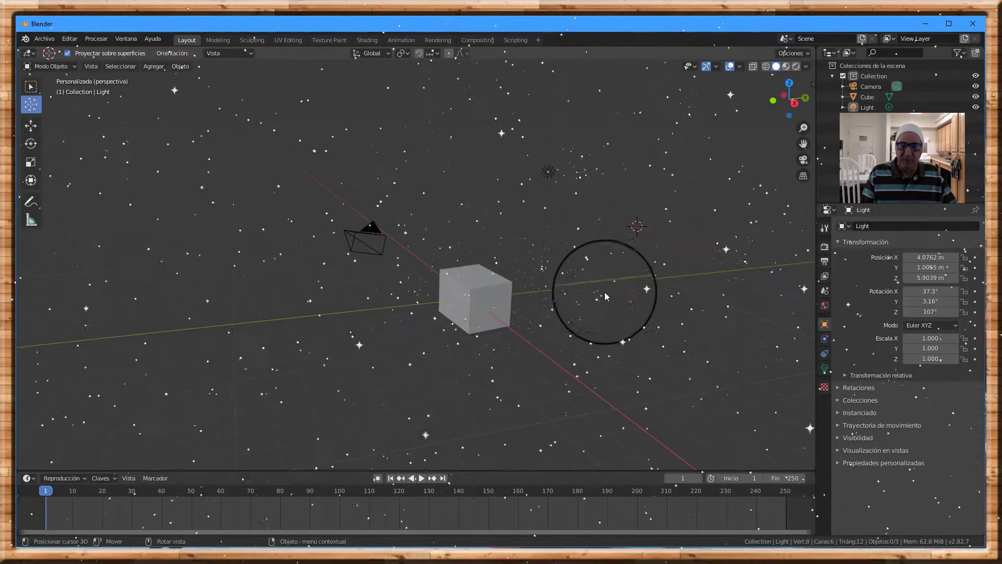
pyautogui.click(626, 308)
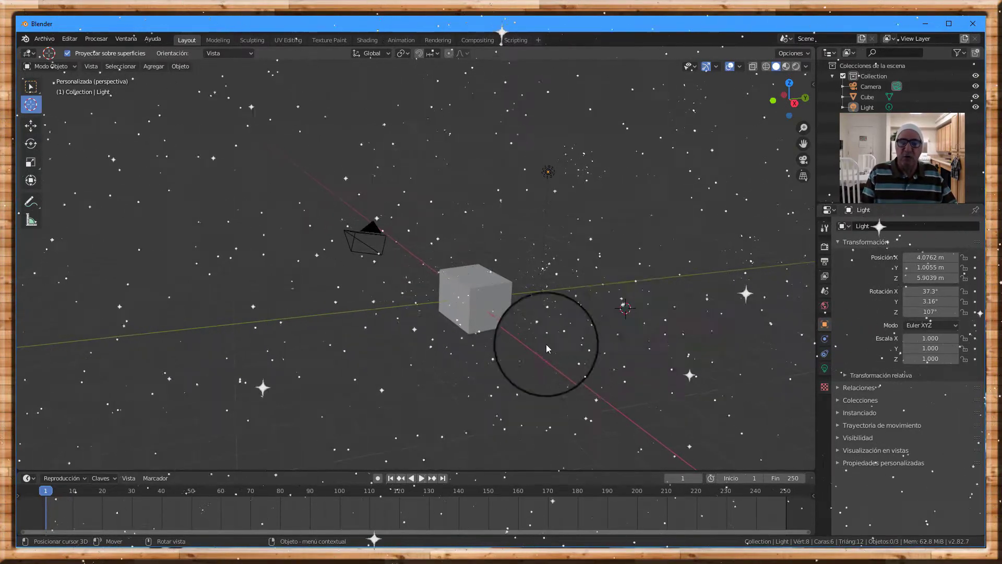
pyautogui.click(516, 361)
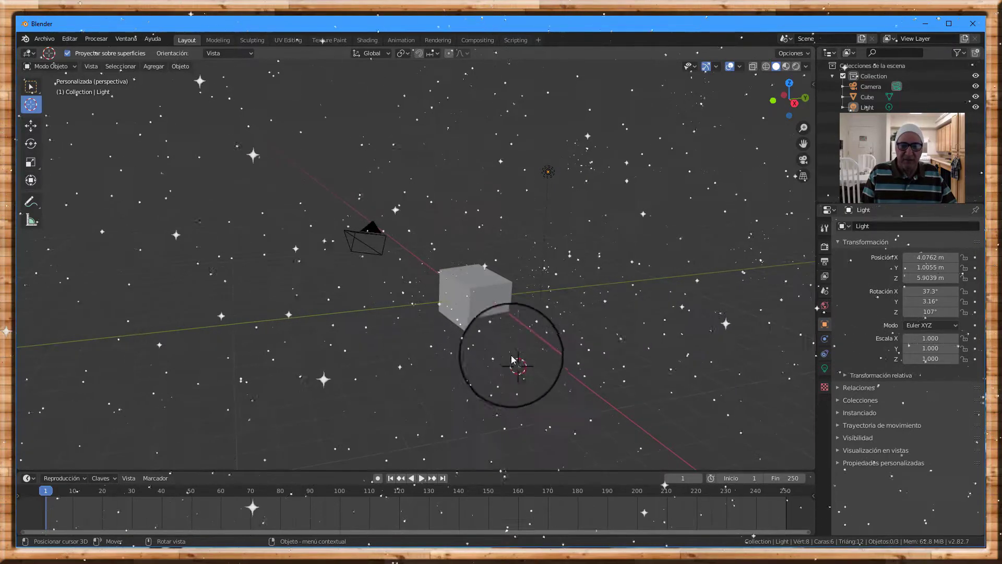
pyautogui.click(523, 372)
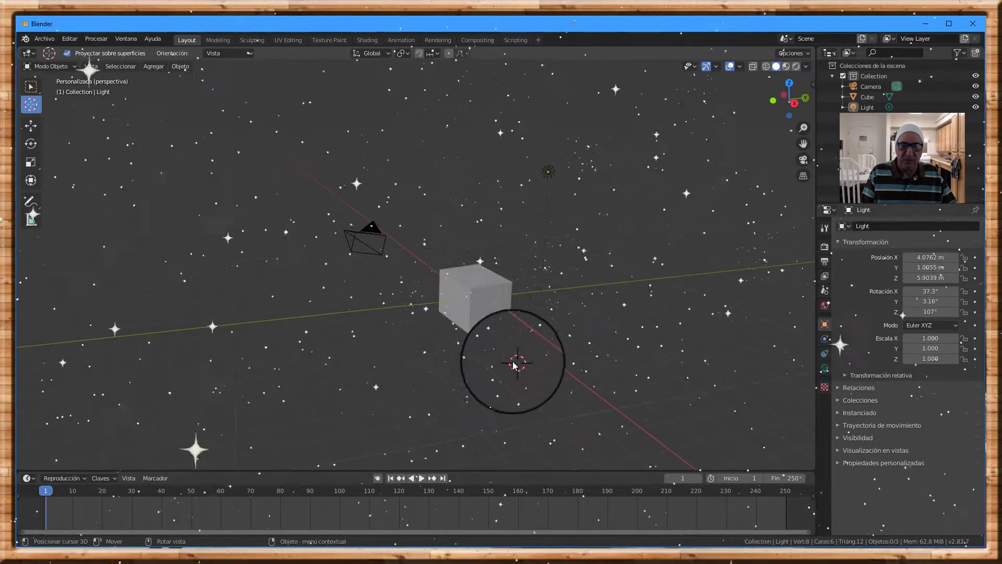
pyautogui.click(477, 299)
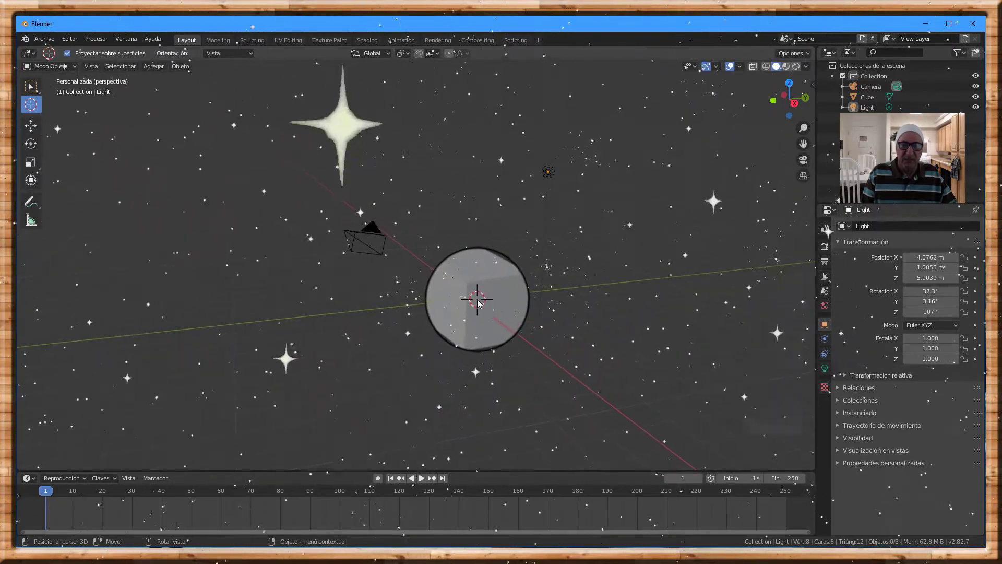
# Step: Select the cube with the Move tool and move it freely with G
pyautogui.click(32, 126)
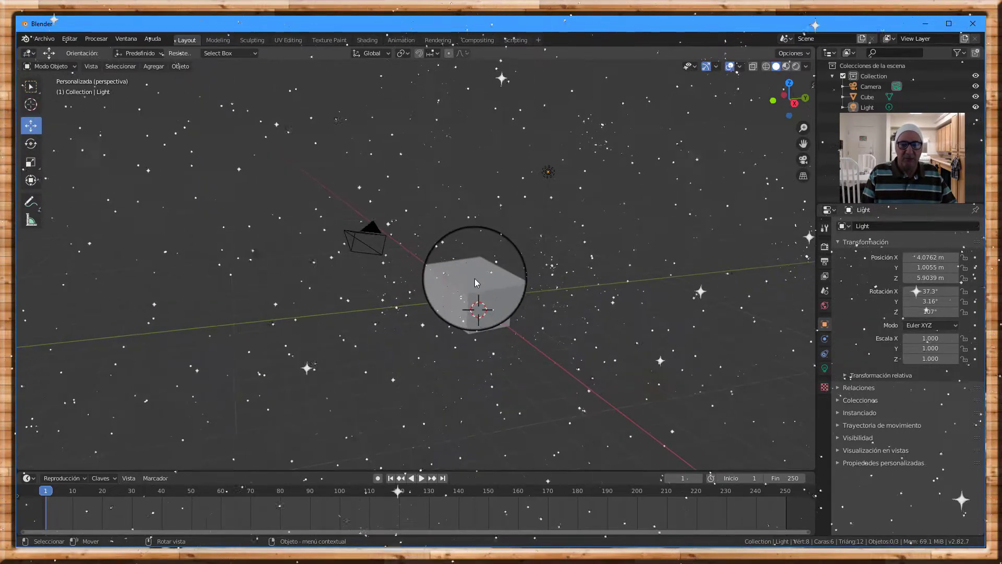
pyautogui.moveTo(418, 233); pyautogui.dragTo(506, 291)
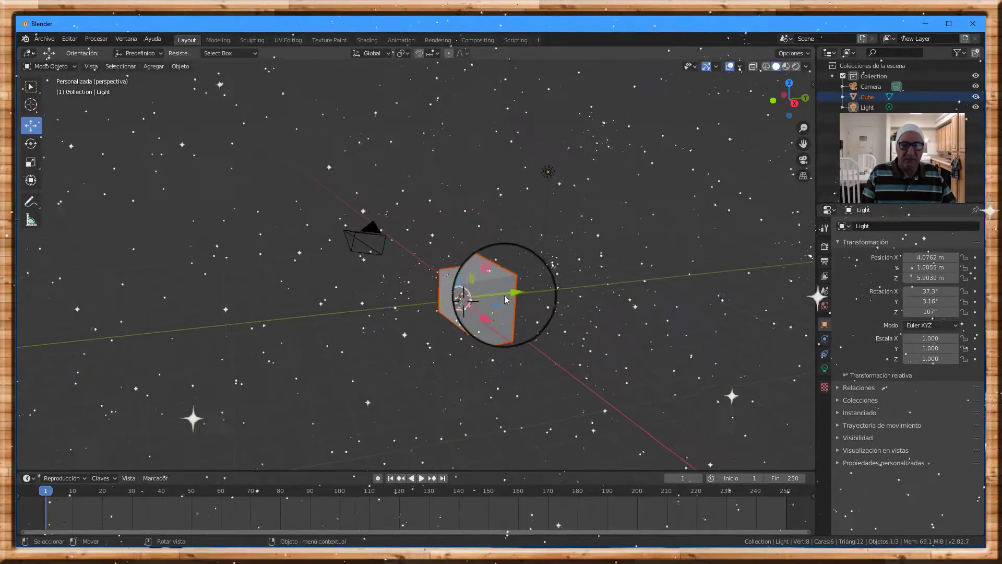
pyautogui.click(470, 291)
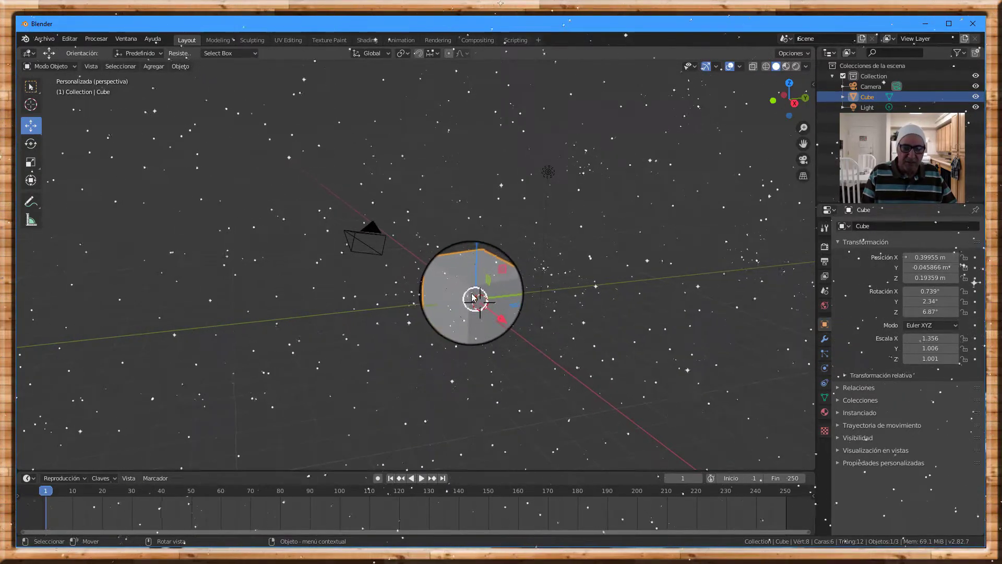
pyautogui.press('g')
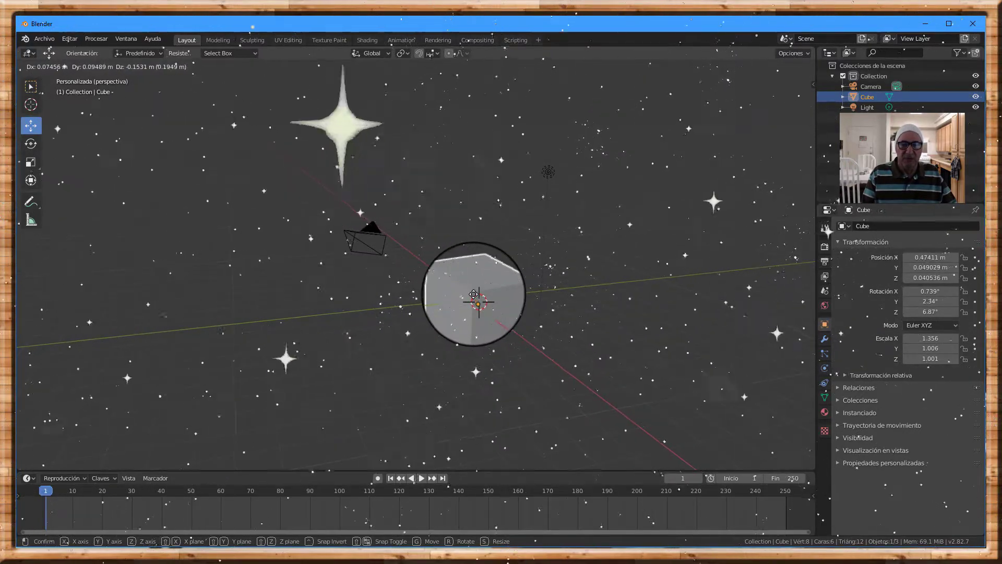
pyautogui.click(476, 292)
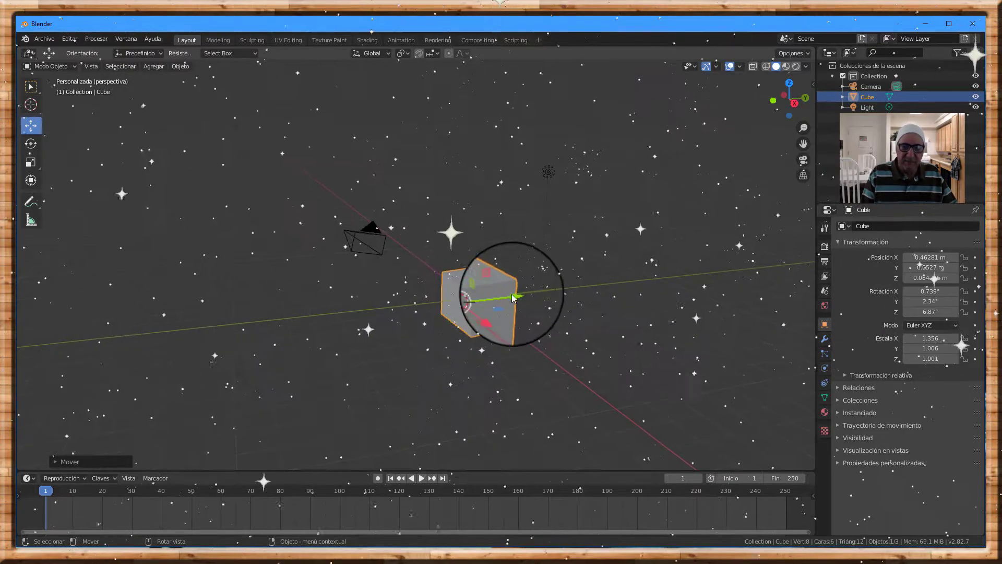
# Step: Slide the cube along Y, X and Z, leaving it at 0.38315, 0.10737, 0.055806 m
pyautogui.moveTo(513, 298)
pyautogui.mouseDown()
pyautogui.moveTo(101, 324)
pyautogui.moveTo(794, 295)
pyautogui.moveTo(420, 320)
pyautogui.moveTo(512, 319)
pyautogui.moveTo(477, 297)
pyautogui.mouseUp()
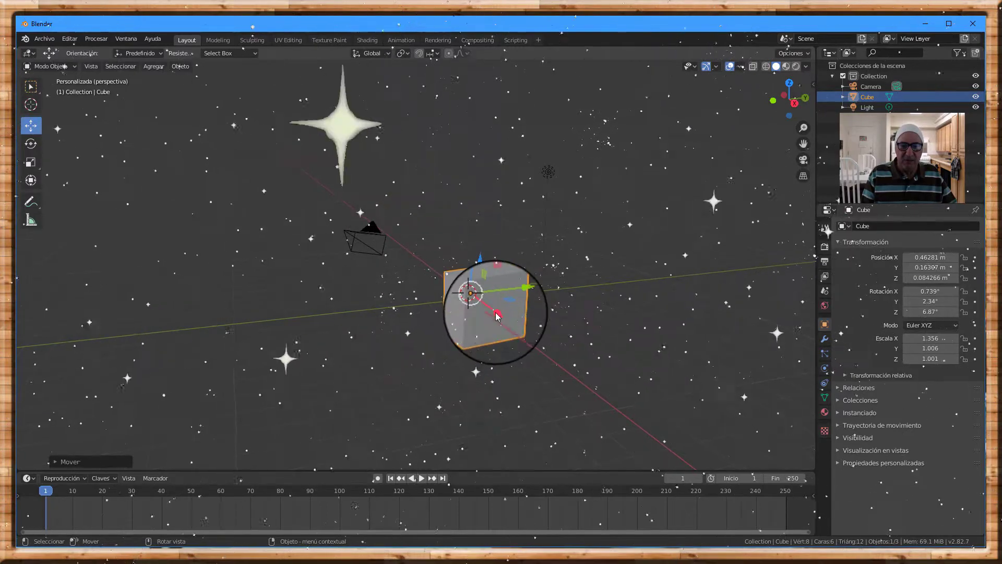
pyautogui.moveTo(496, 313)
pyautogui.mouseDown()
pyautogui.moveTo(346, 256)
pyautogui.moveTo(580, 414)
pyautogui.moveTo(300, 170)
pyautogui.mouseUp()
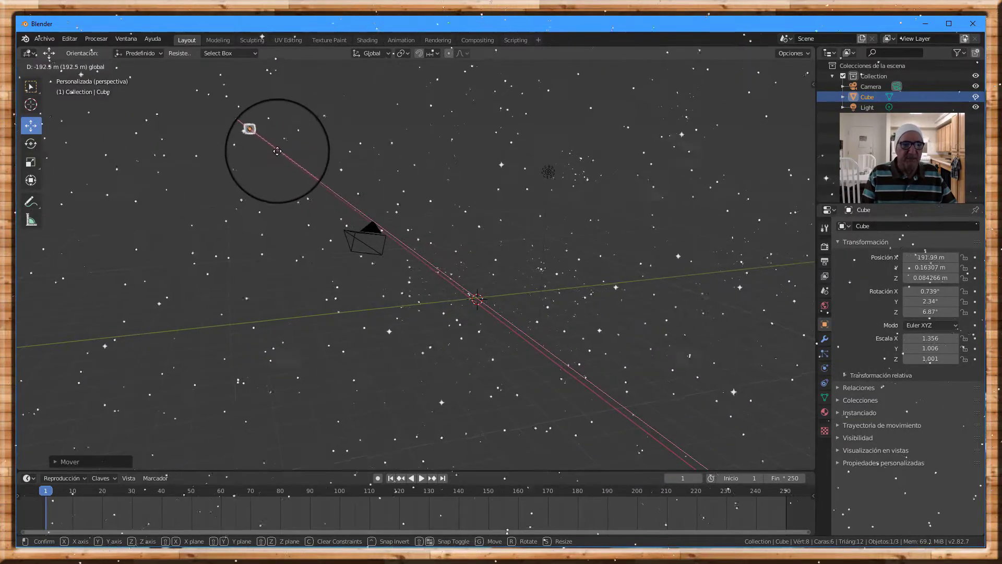
pyautogui.moveTo(384, 252); pyautogui.dragTo(487, 326)
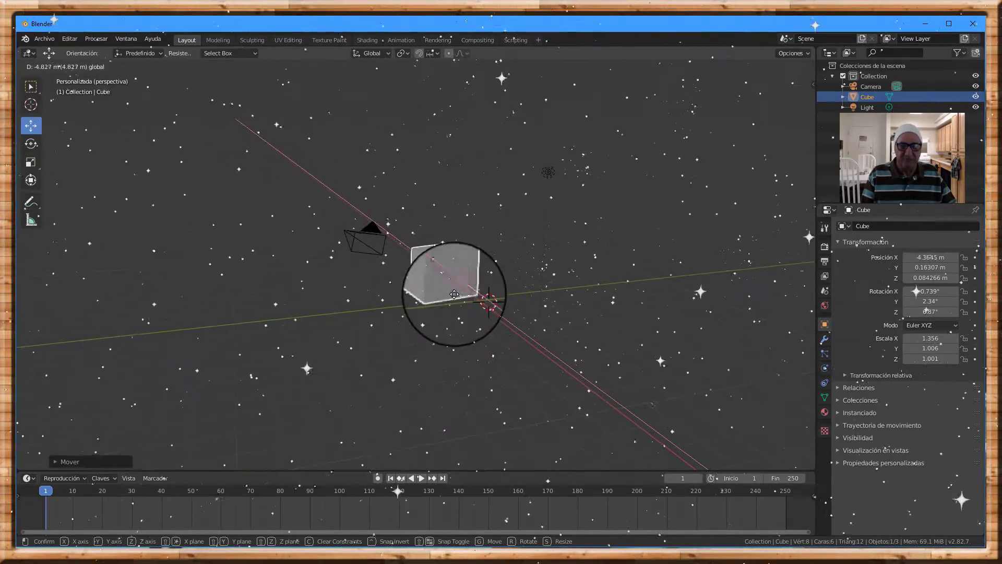
pyautogui.click(488, 327)
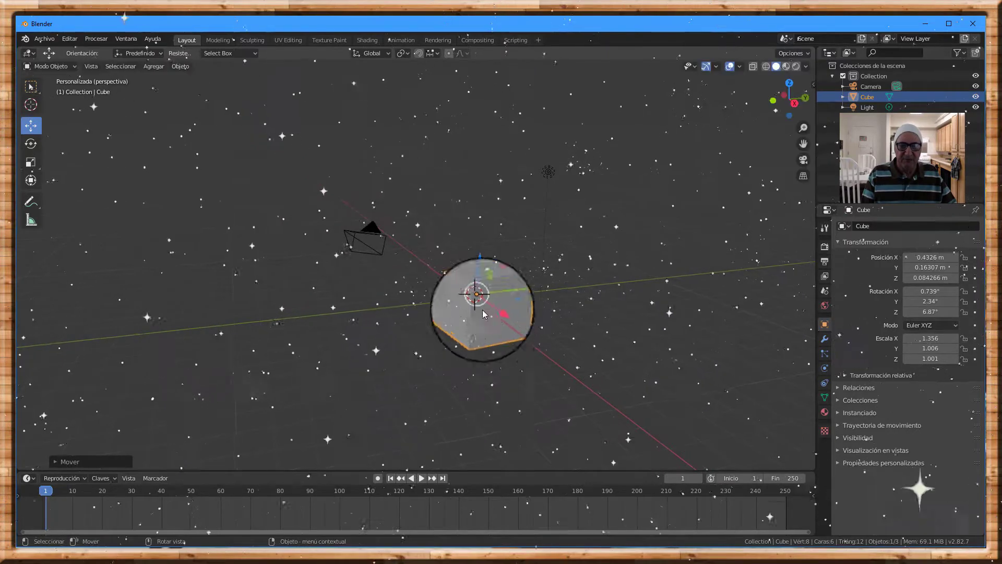
pyautogui.moveTo(480, 259)
pyautogui.mouseDown()
pyautogui.moveTo(540, 406)
pyautogui.moveTo(522, 254)
pyautogui.mouseUp()
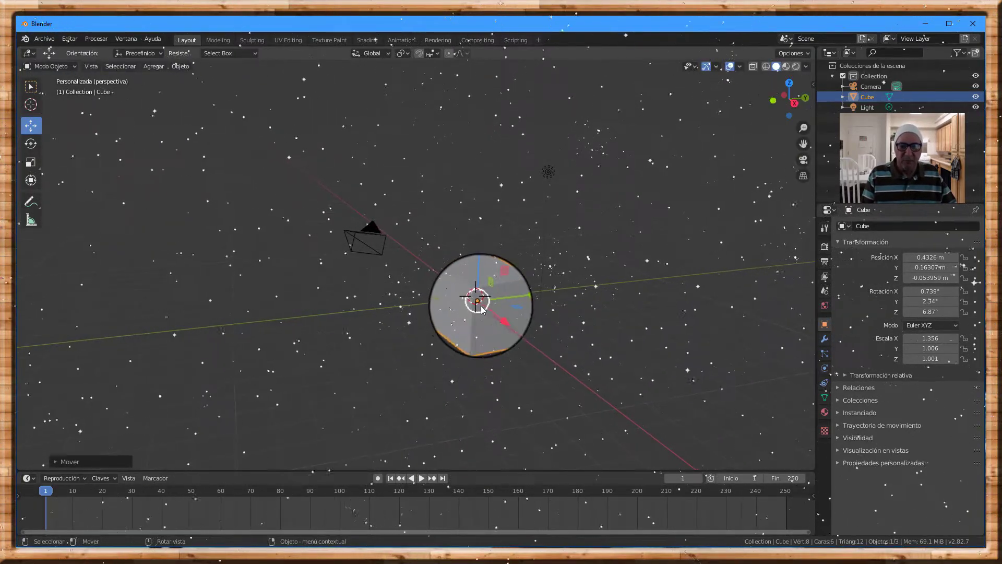
pyautogui.moveTo(483, 310)
pyautogui.mouseDown()
pyautogui.moveTo(514, 297)
pyautogui.moveTo(479, 305)
pyautogui.mouseUp()
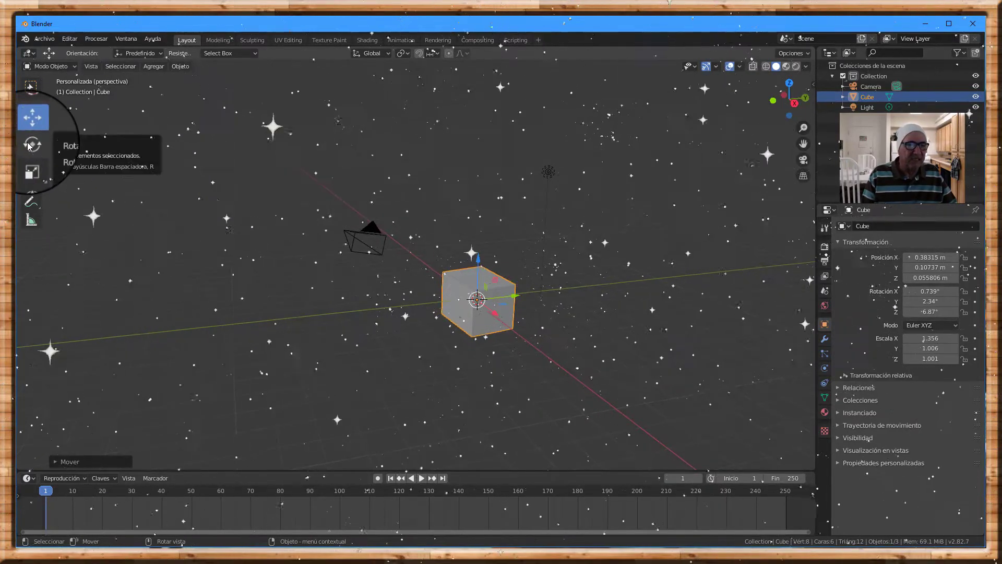
# Step: Rotate the cube on the blue Z ring to 0.739°, 2.34°, 3.49°
pyautogui.click(29, 147)
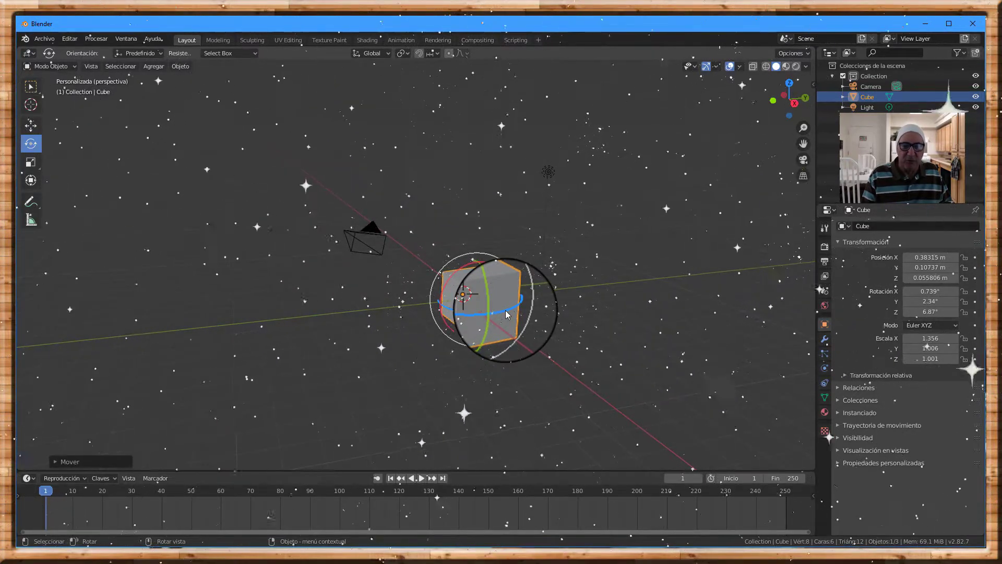
pyautogui.moveTo(506, 314)
pyautogui.mouseDown()
pyautogui.moveTo(464, 316)
pyautogui.moveTo(515, 330)
pyautogui.moveTo(386, 288)
pyautogui.mouseUp()
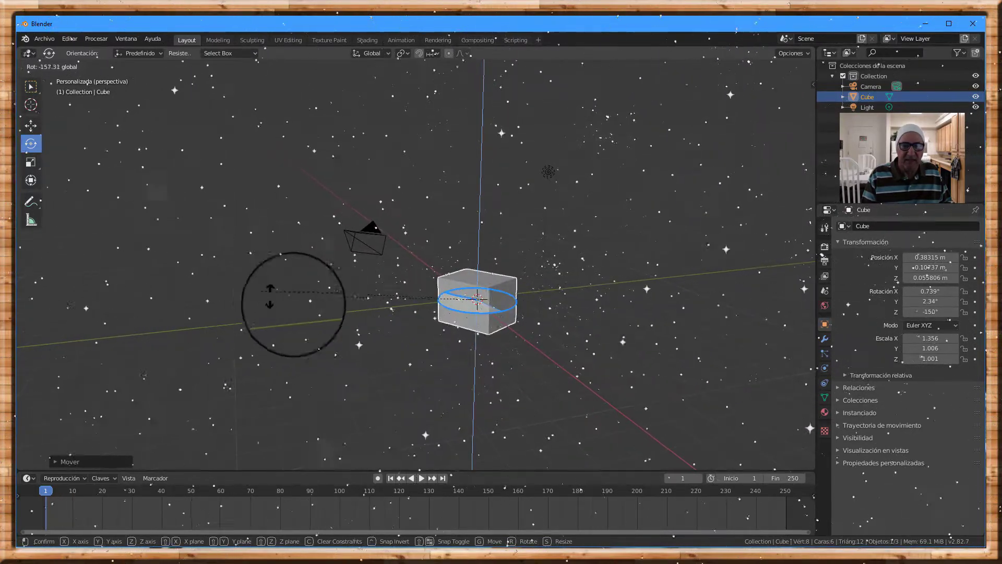
pyautogui.moveTo(270, 296)
pyautogui.mouseDown()
pyautogui.moveTo(513, 350)
pyautogui.moveTo(625, 323)
pyautogui.moveTo(436, 313)
pyautogui.moveTo(409, 262)
pyautogui.moveTo(649, 329)
pyautogui.moveTo(615, 348)
pyautogui.moveTo(522, 264)
pyautogui.moveTo(391, 284)
pyautogui.moveTo(537, 347)
pyautogui.moveTo(537, 329)
pyautogui.mouseUp()
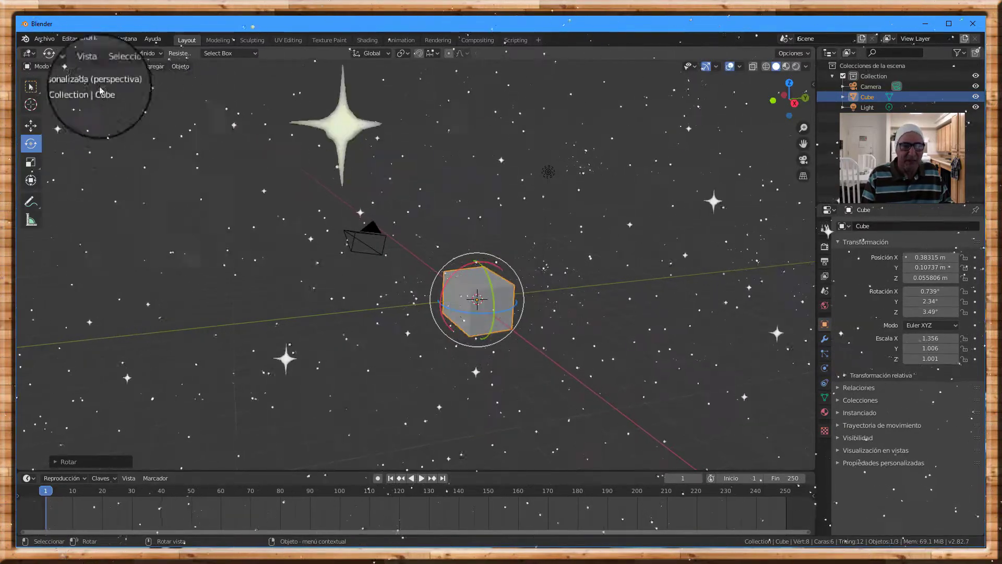
# Step: Undo the Z spin, then try a Y-axis rotation of the cube and undo it
pyautogui.click(67, 42)
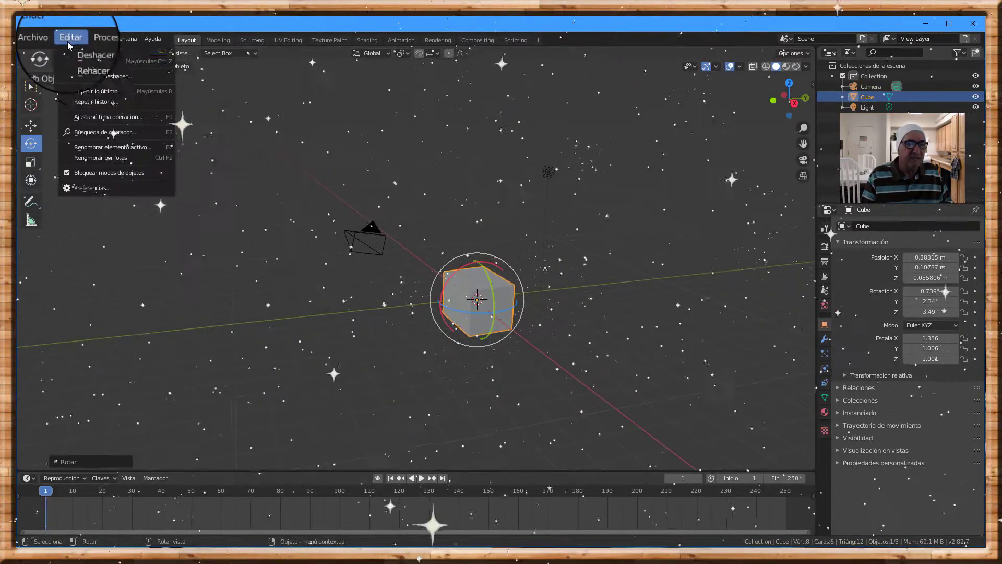
pyautogui.click(78, 55)
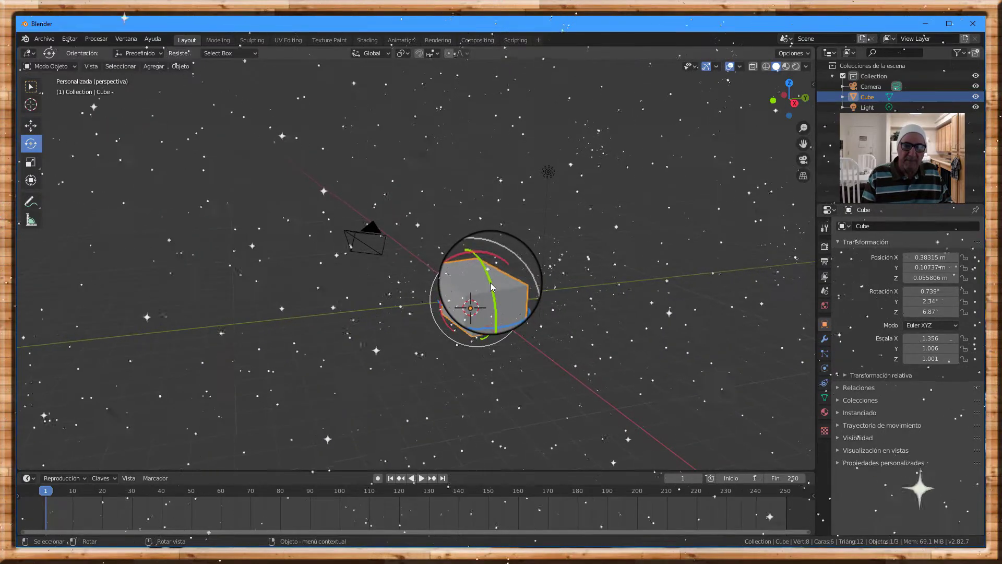
pyautogui.moveTo(490, 286)
pyautogui.mouseDown()
pyautogui.moveTo(458, 253)
pyautogui.moveTo(536, 116)
pyautogui.mouseUp()
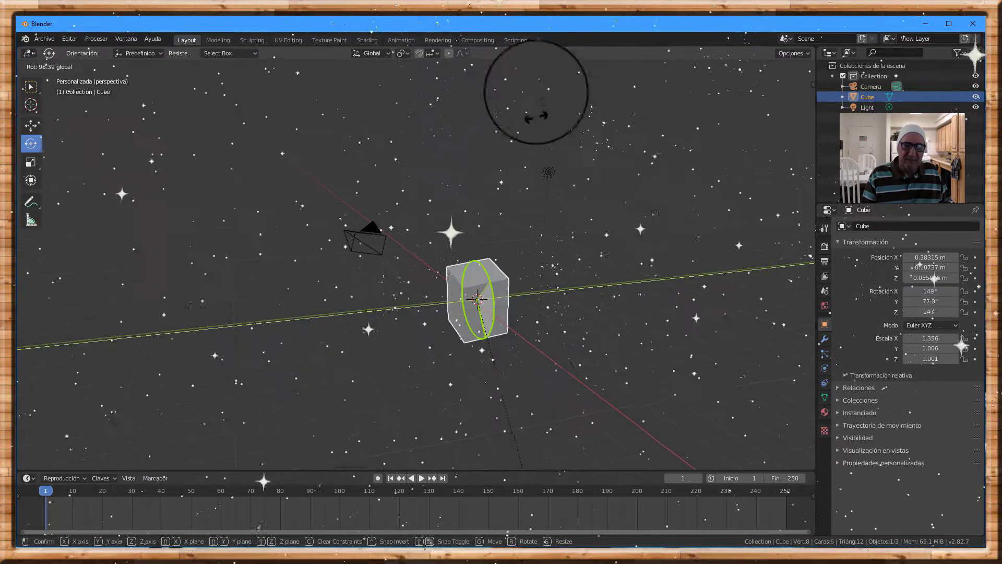
pyautogui.moveTo(536, 116)
pyautogui.mouseDown()
pyautogui.moveTo(574, 417)
pyautogui.moveTo(358, 224)
pyautogui.moveTo(374, 291)
pyautogui.moveTo(504, 447)
pyautogui.moveTo(522, 361)
pyautogui.moveTo(454, 365)
pyautogui.mouseUp()
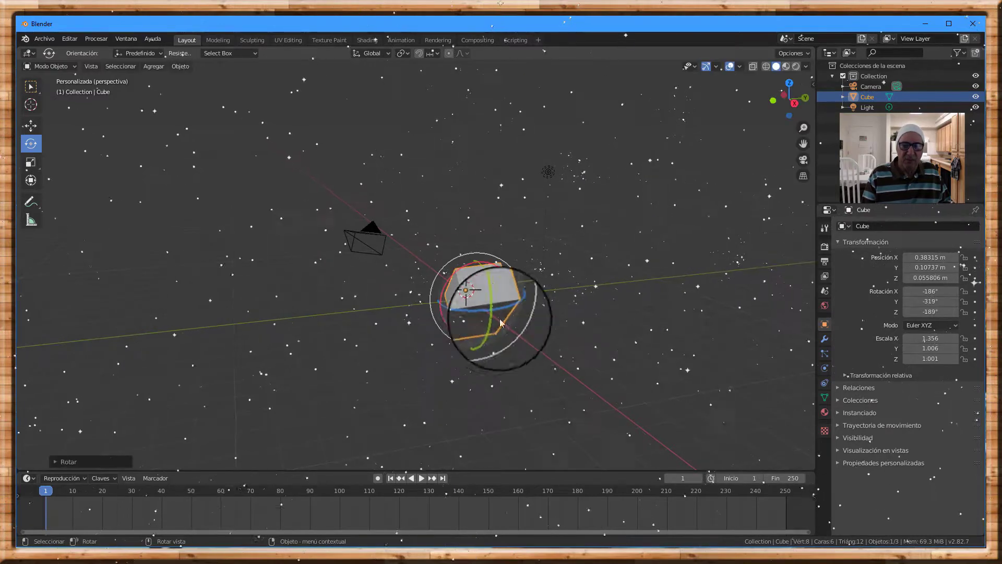
pyautogui.click(67, 36)
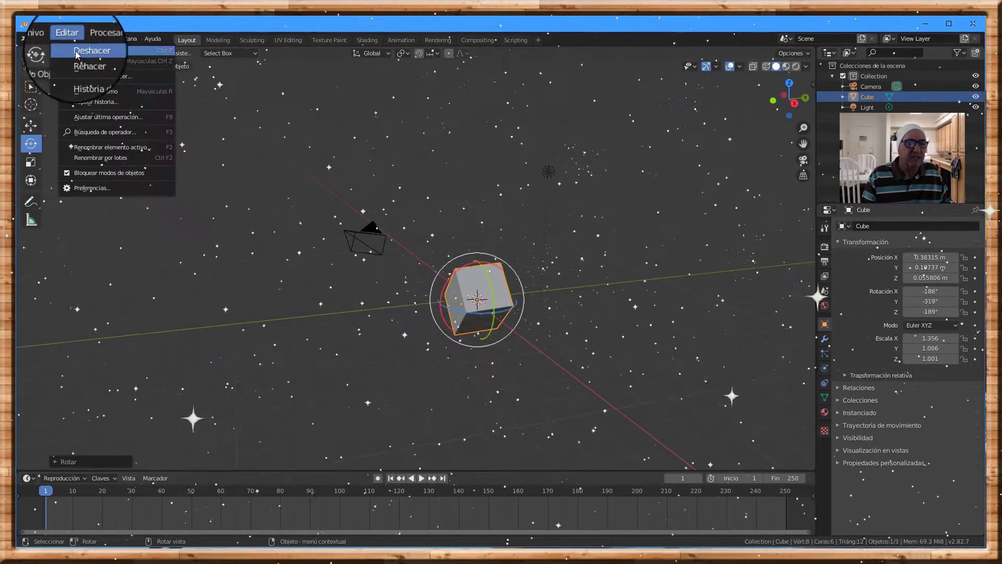
pyautogui.click(76, 52)
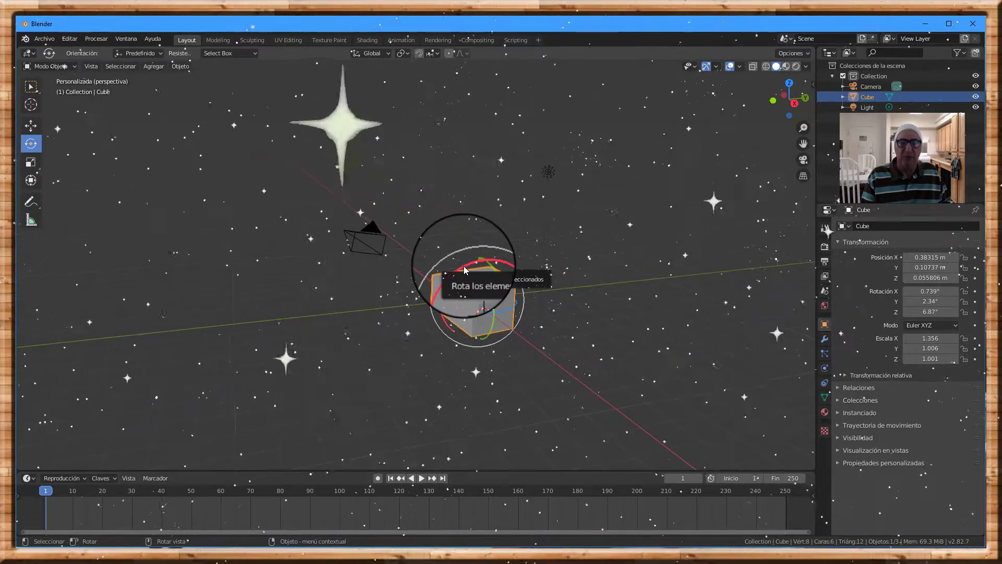
# Step: Tilt the cube around X and undo it, then tumble it freely to -96.3°, 6.77°, -38.9°
pyautogui.moveTo(464, 266)
pyautogui.mouseDown()
pyautogui.moveTo(506, 265)
pyautogui.moveTo(536, 290)
pyautogui.moveTo(530, 336)
pyautogui.moveTo(418, 347)
pyautogui.moveTo(409, 297)
pyautogui.moveTo(469, 280)
pyautogui.moveTo(470, 369)
pyautogui.moveTo(609, 331)
pyautogui.moveTo(449, 259)
pyautogui.moveTo(425, 268)
pyautogui.moveTo(424, 334)
pyautogui.moveTo(432, 327)
pyautogui.mouseUp()
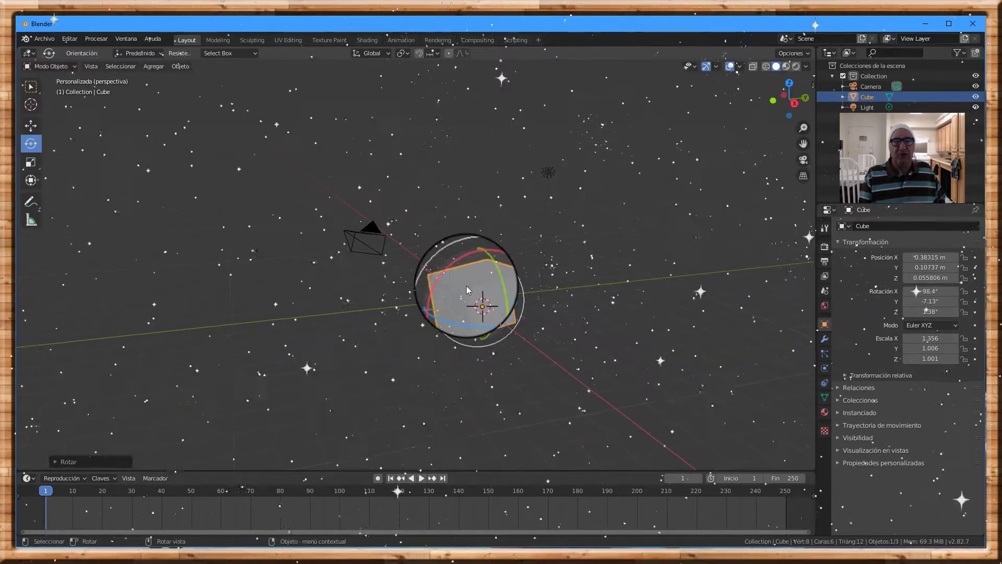
pyautogui.click(69, 38)
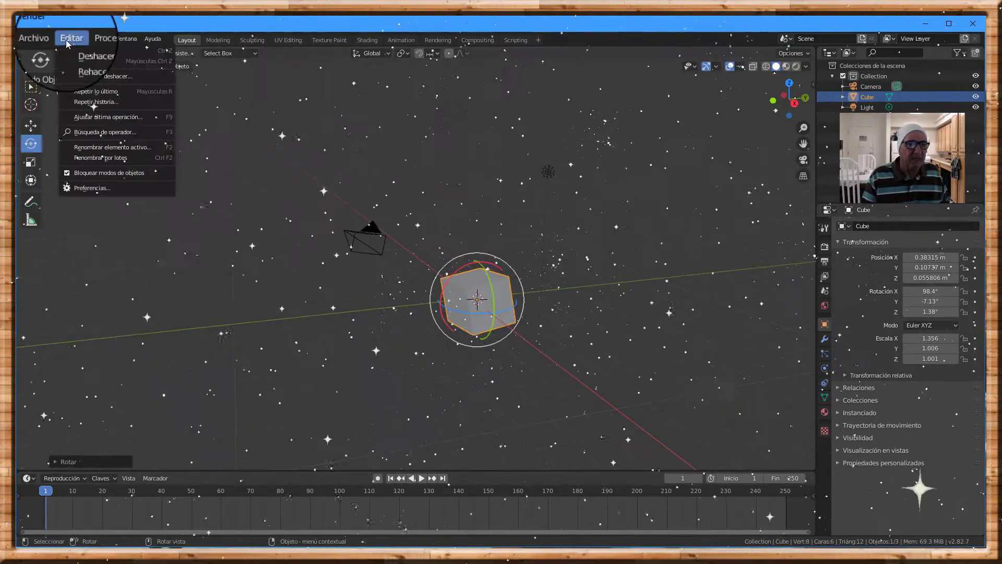
pyautogui.click(72, 53)
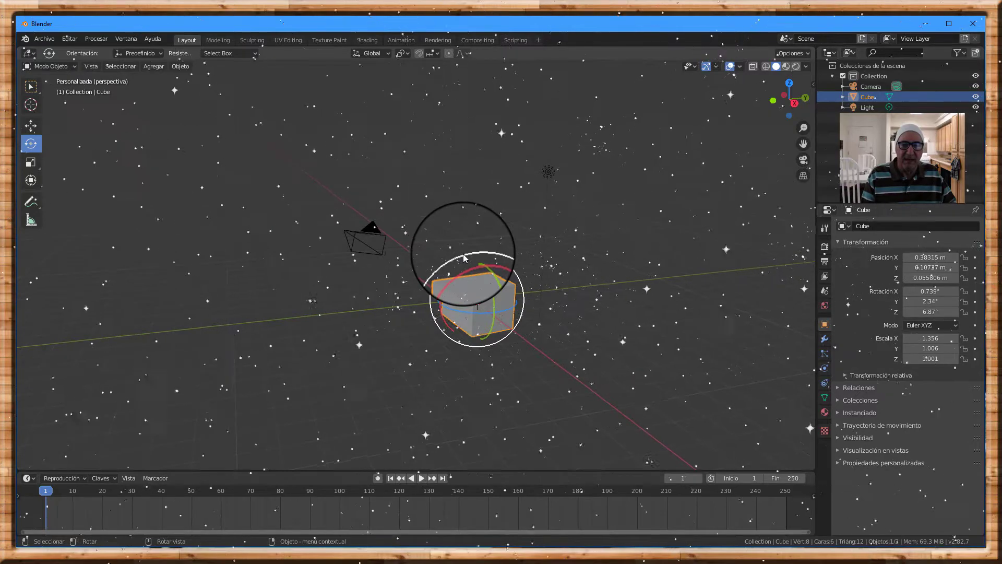
pyautogui.moveTo(464, 257)
pyautogui.mouseDown()
pyautogui.moveTo(355, 295)
pyautogui.moveTo(488, 224)
pyautogui.moveTo(600, 302)
pyautogui.moveTo(347, 224)
pyautogui.moveTo(454, 356)
pyautogui.moveTo(559, 295)
pyautogui.mouseUp()
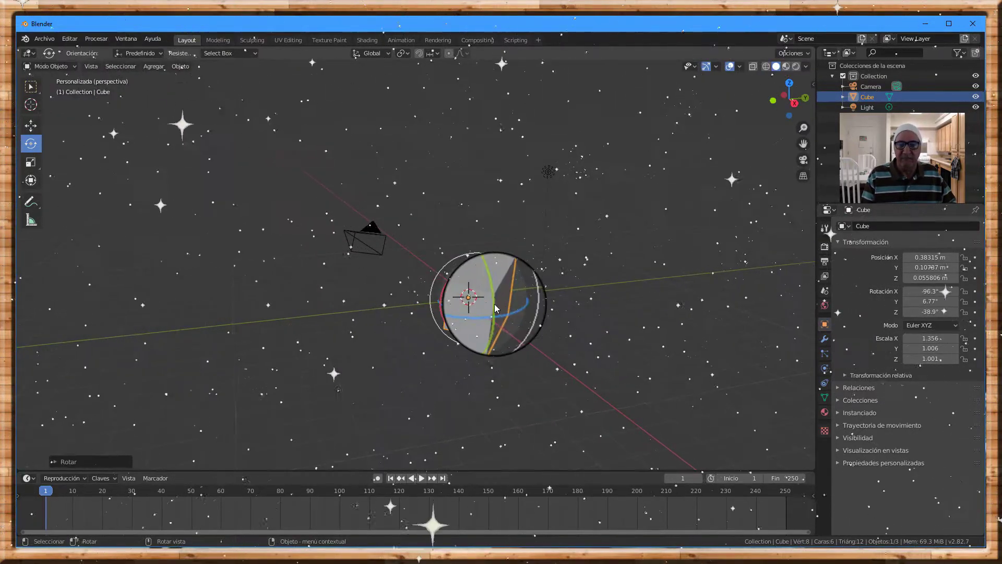
pyautogui.click(69, 41)
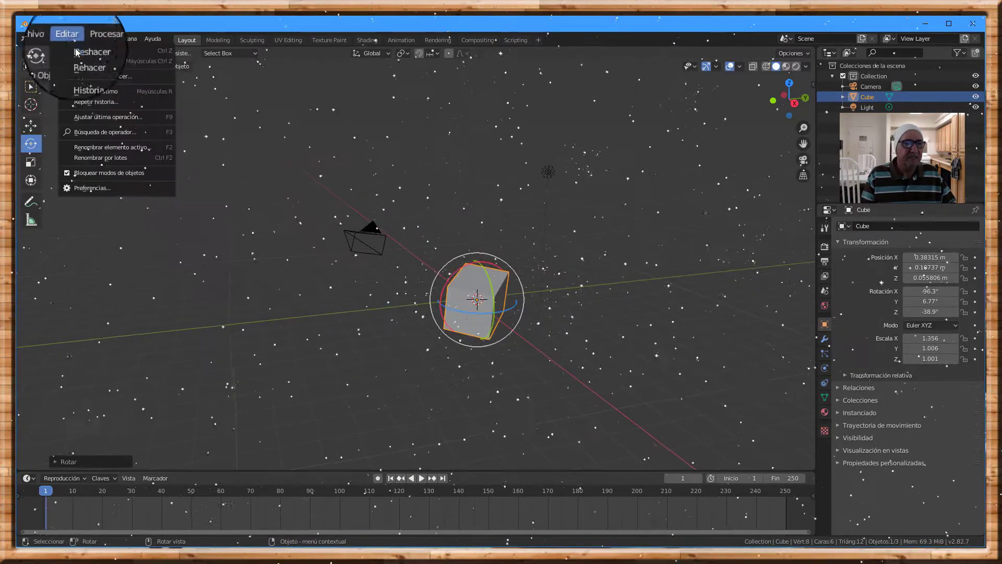
# Step: Undo the free rotation, try two more trackball tumbles and undo each, restoring 0.739°, 2.34°, 6.87°
pyautogui.click(82, 50)
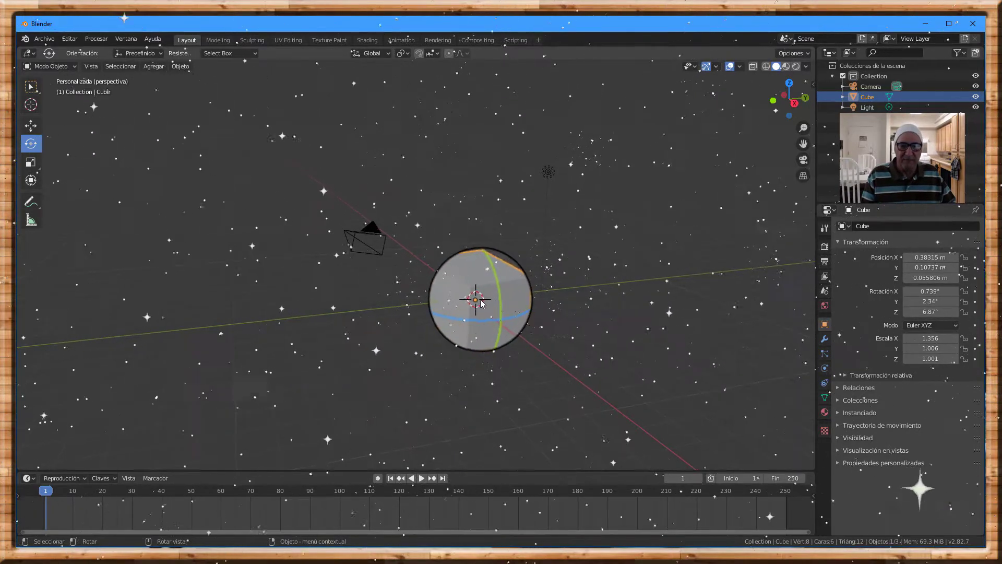
pyautogui.moveTo(481, 304)
pyautogui.mouseDown()
pyautogui.moveTo(436, 291)
pyautogui.moveTo(519, 313)
pyautogui.moveTo(481, 223)
pyautogui.moveTo(418, 244)
pyautogui.moveTo(470, 336)
pyautogui.moveTo(459, 250)
pyautogui.moveTo(500, 287)
pyautogui.mouseUp()
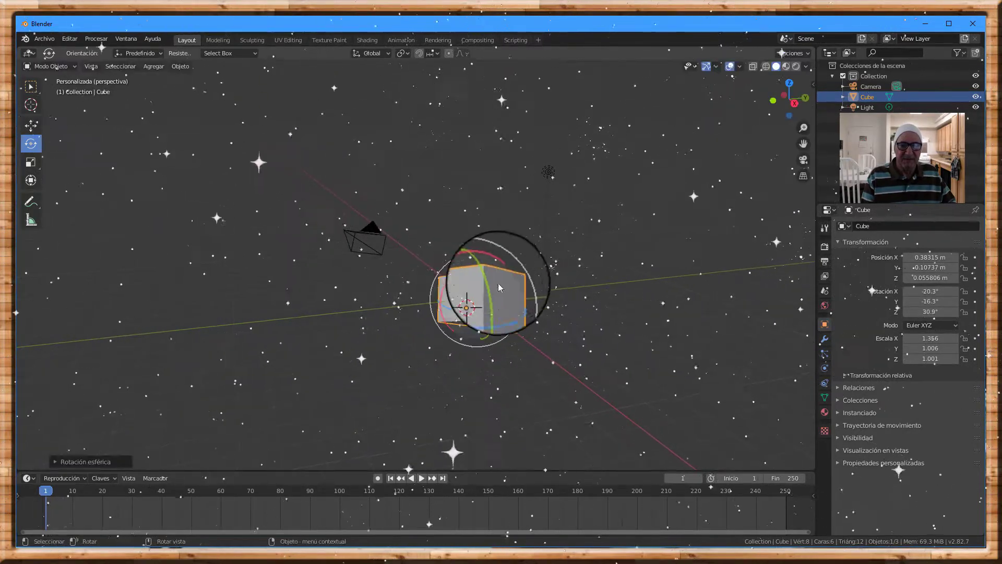
pyautogui.click(69, 39)
pyautogui.click(83, 51)
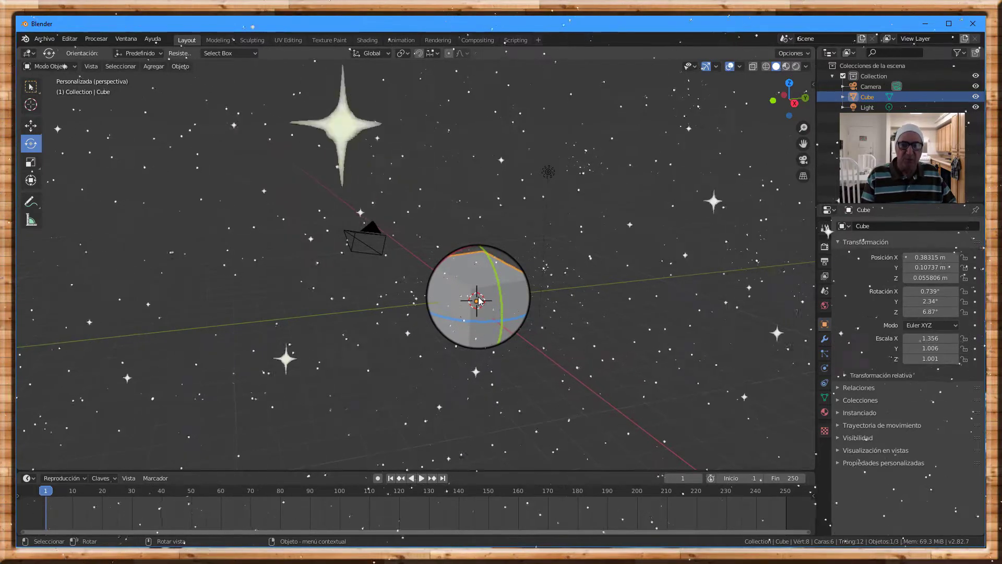
pyautogui.moveTo(478, 301)
pyautogui.mouseDown()
pyautogui.moveTo(506, 293)
pyautogui.moveTo(475, 271)
pyautogui.moveTo(426, 269)
pyautogui.moveTo(421, 298)
pyautogui.moveTo(436, 358)
pyautogui.moveTo(414, 264)
pyautogui.moveTo(541, 213)
pyautogui.moveTo(588, 250)
pyautogui.mouseUp()
pyautogui.moveTo(603, 294)
pyautogui.mouseDown()
pyautogui.moveTo(519, 398)
pyautogui.moveTo(496, 385)
pyautogui.moveTo(519, 224)
pyautogui.moveTo(442, 266)
pyautogui.moveTo(489, 303)
pyautogui.mouseUp()
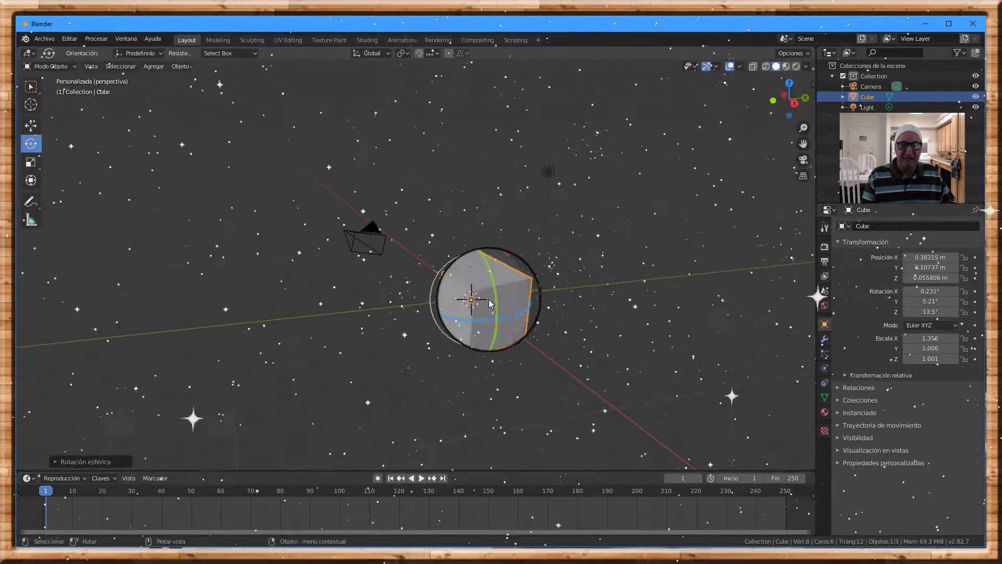
pyautogui.click(66, 41)
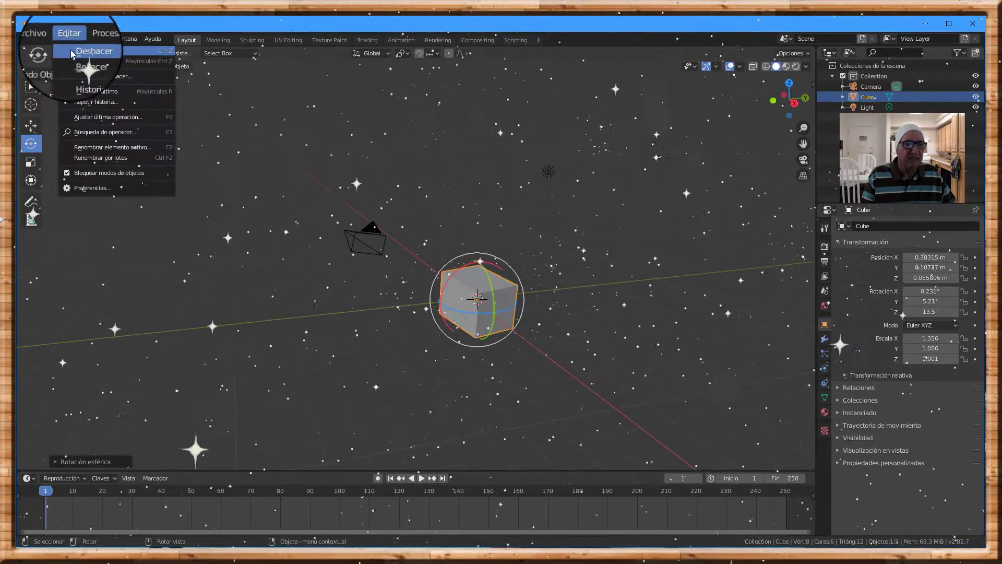
pyautogui.click(73, 52)
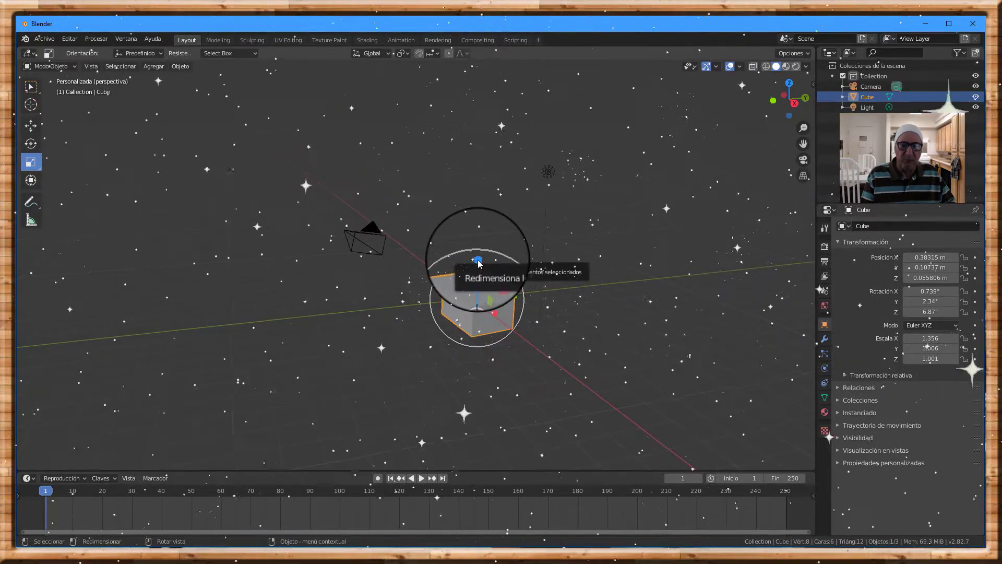
# Step: Try stretching the cube along Z and Y, undoing each, then stretch it along X to scale 9.172
pyautogui.moveTo(478, 261)
pyautogui.mouseDown()
pyautogui.moveTo(465, 96)
pyautogui.moveTo(485, 180)
pyautogui.moveTo(480, 441)
pyautogui.moveTo(501, 262)
pyautogui.moveTo(484, 137)
pyautogui.mouseUp()
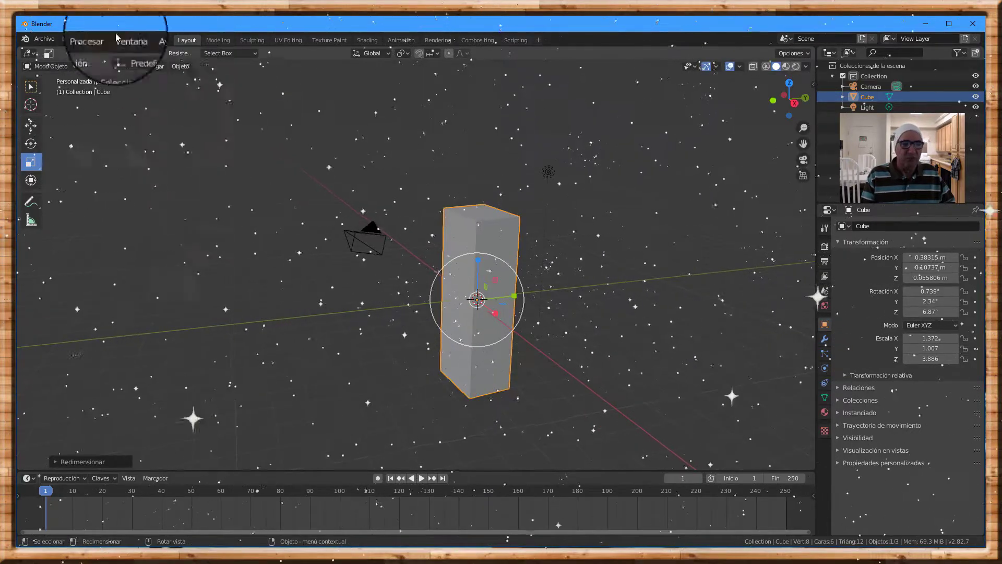
pyautogui.click(66, 41)
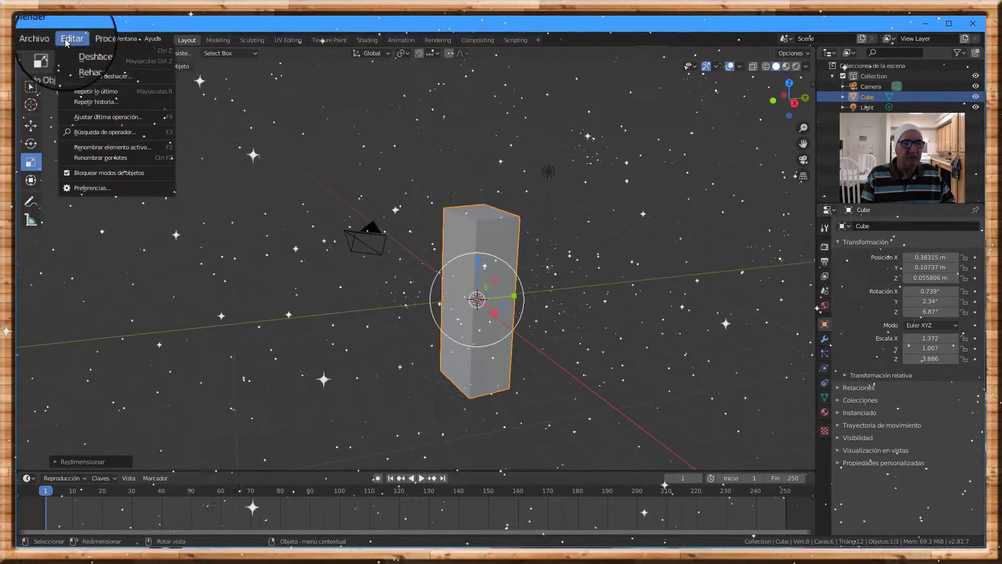
pyautogui.click(81, 52)
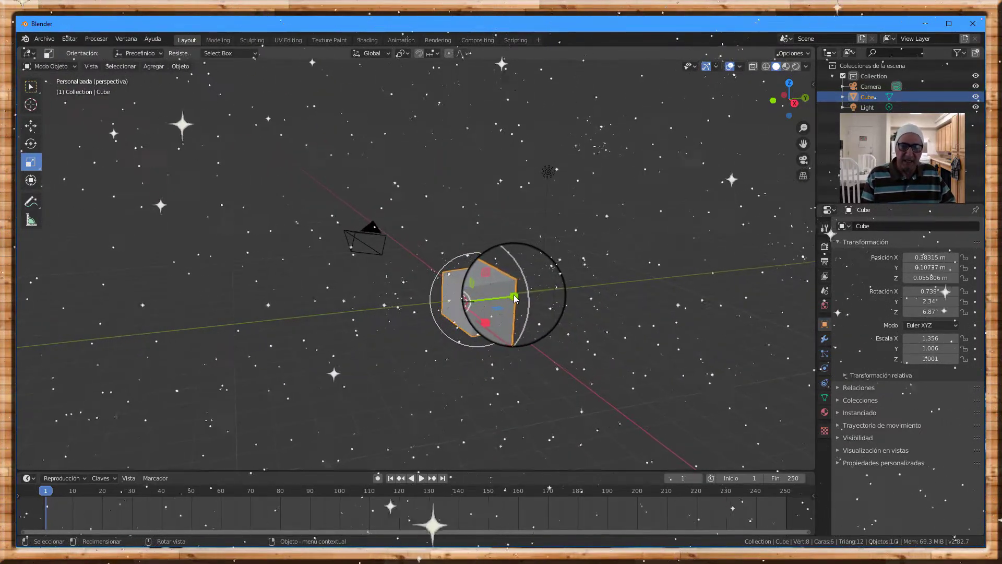
pyautogui.moveTo(514, 297); pyautogui.dragTo(488, 324)
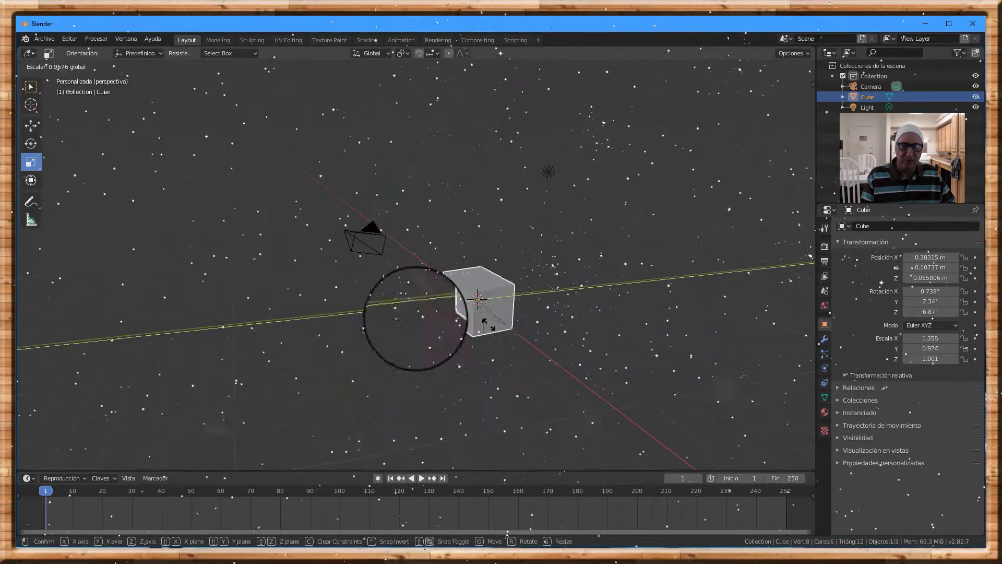
pyautogui.moveTo(488, 324); pyautogui.dragTo(14, 304)
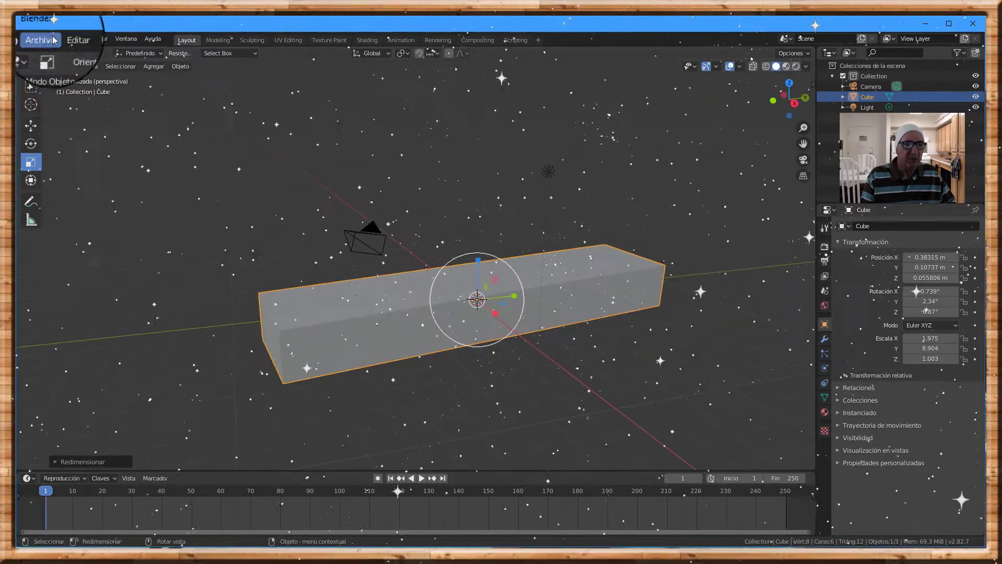
pyautogui.click(70, 38)
pyautogui.click(82, 54)
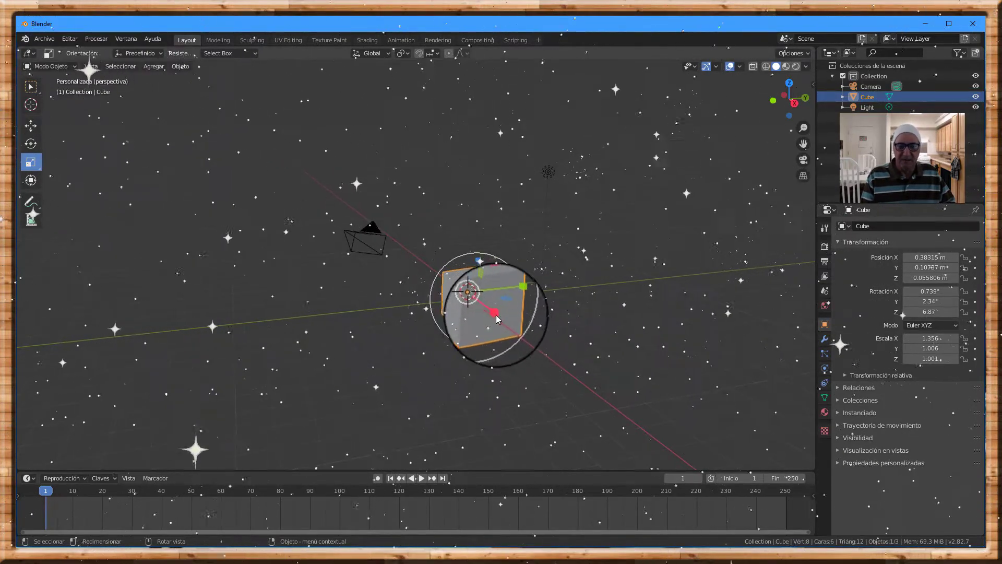
pyautogui.moveTo(495, 315)
pyautogui.mouseDown()
pyautogui.moveTo(529, 380)
pyautogui.moveTo(571, 418)
pyautogui.mouseUp()
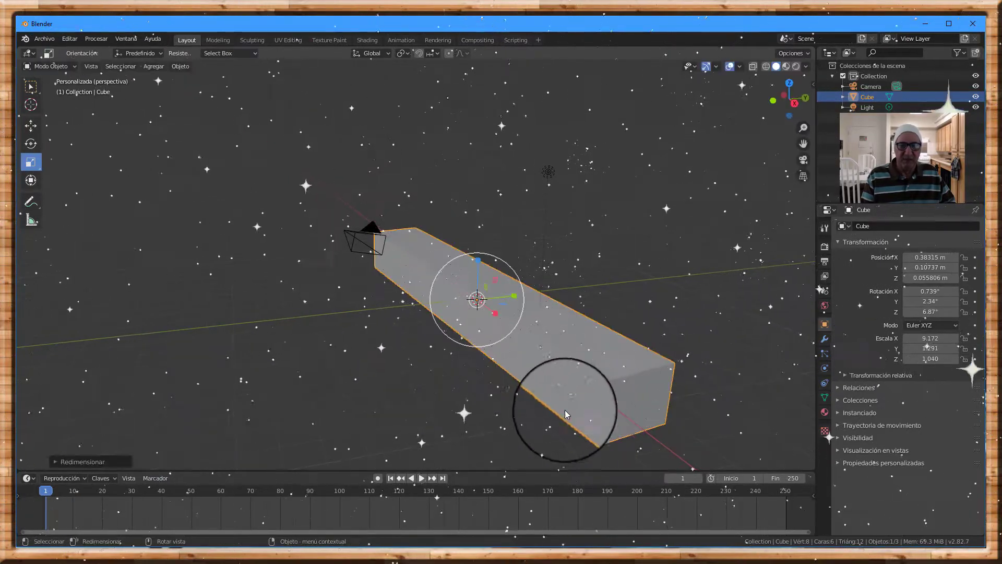
# Step: Undo the X stretch, then scale the cube into a flat slab and undo it
pyautogui.click(70, 39)
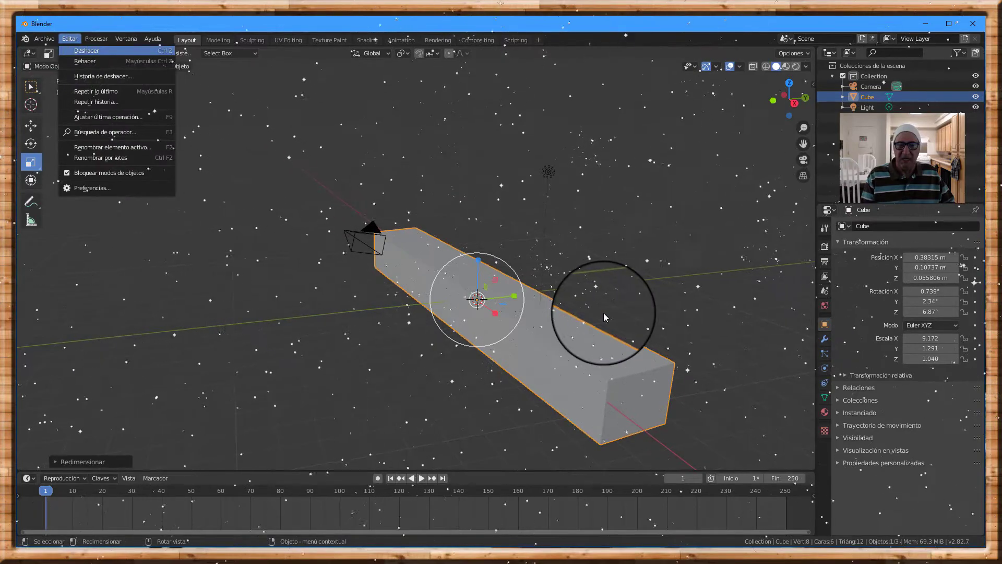
pyautogui.hotkey('ctrl', 'z')
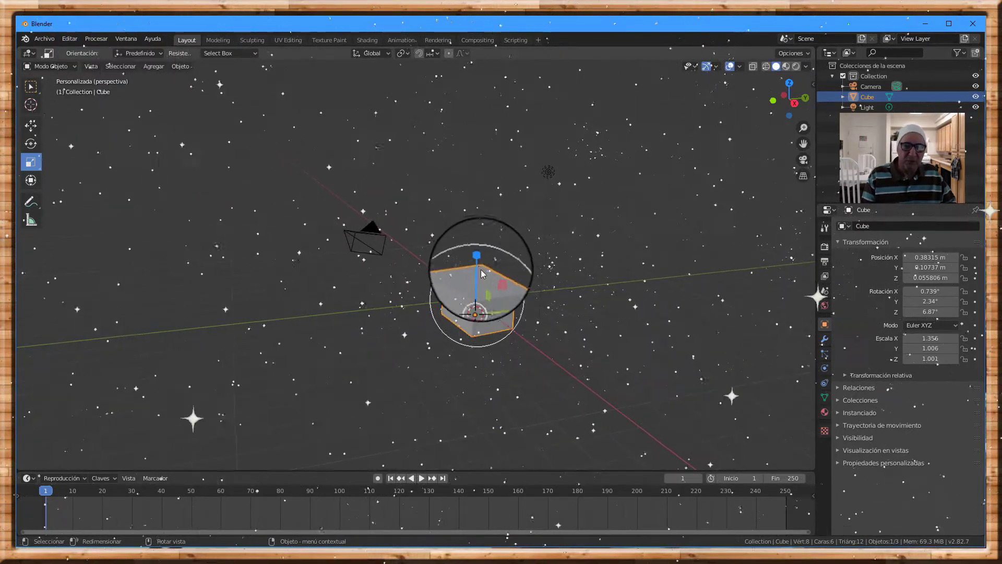
pyautogui.moveTo(480, 278); pyautogui.dragTo(504, 307)
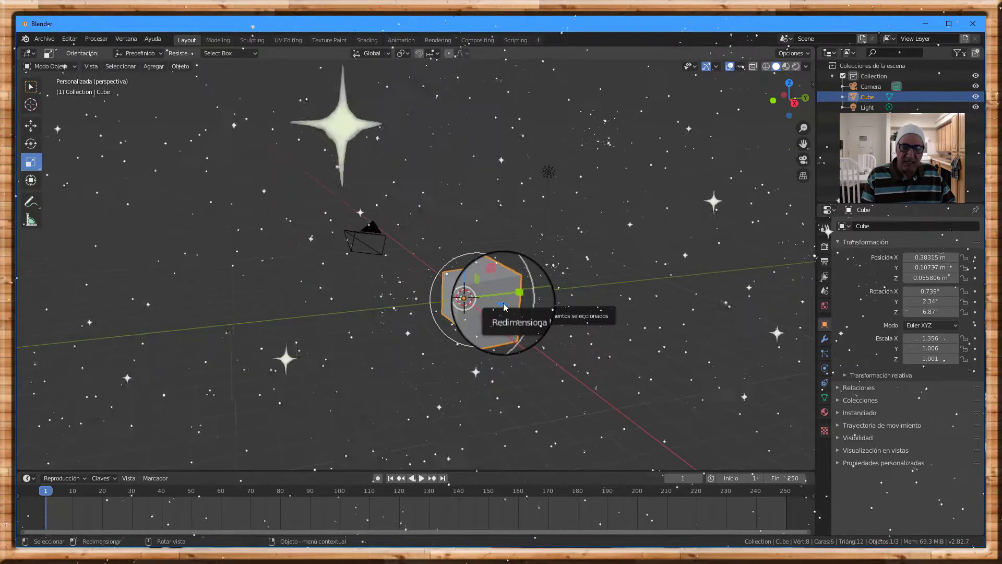
pyautogui.moveTo(504, 307)
pyautogui.mouseDown()
pyautogui.moveTo(687, 346)
pyautogui.moveTo(594, 321)
pyautogui.moveTo(622, 331)
pyautogui.moveTo(508, 324)
pyautogui.moveTo(493, 309)
pyautogui.mouseUp()
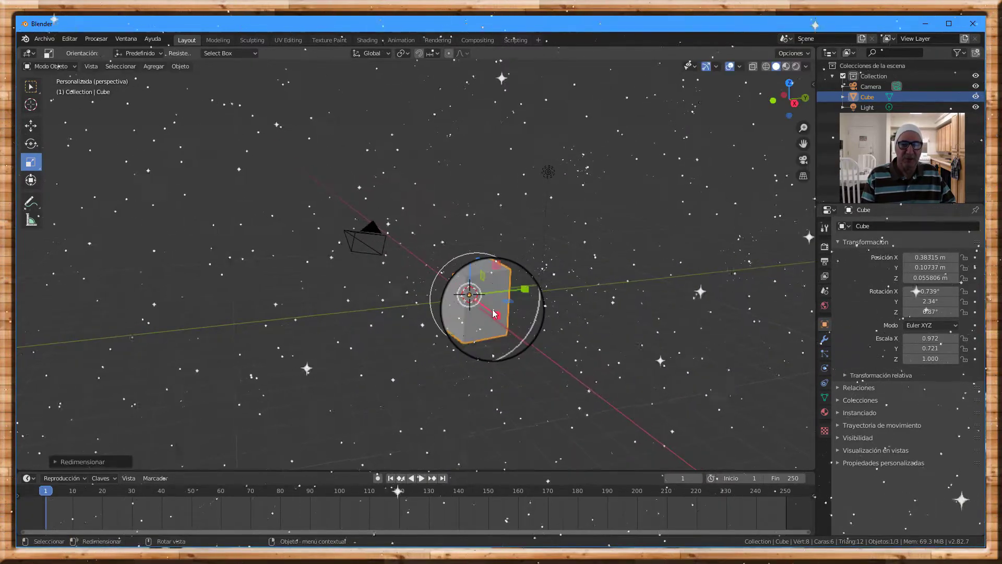
pyautogui.click(68, 40)
pyautogui.click(76, 53)
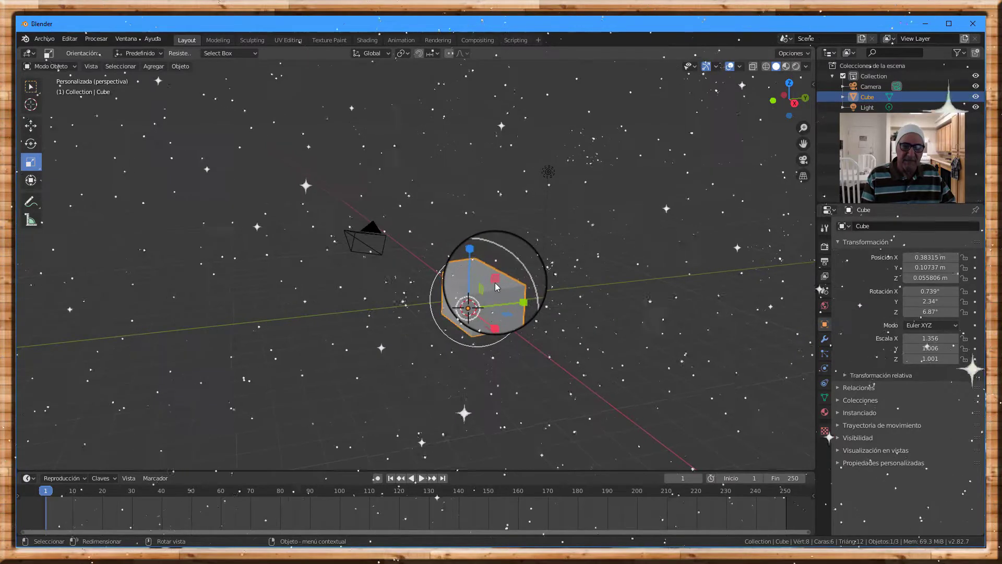
# Step: Scale the cube up in Y and Z, then into a broad slab, undoing each back to 1.356, 1.006, 1.001
pyautogui.moveTo(496, 282)
pyautogui.mouseDown()
pyautogui.moveTo(741, 253)
pyautogui.moveTo(530, 269)
pyautogui.moveTo(656, 241)
pyautogui.moveTo(605, 255)
pyautogui.moveTo(487, 235)
pyautogui.mouseUp()
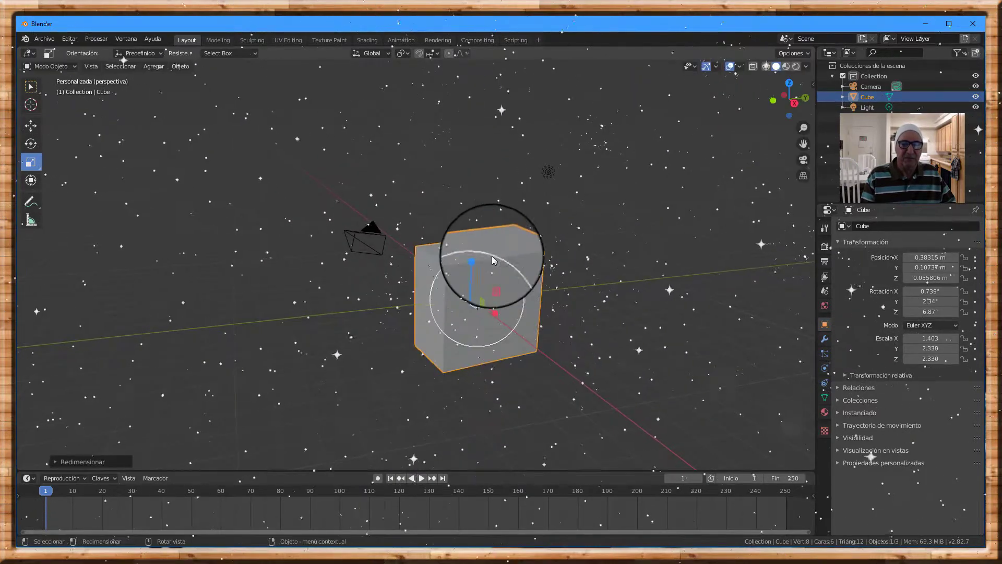
pyautogui.click(77, 42)
pyautogui.click(76, 52)
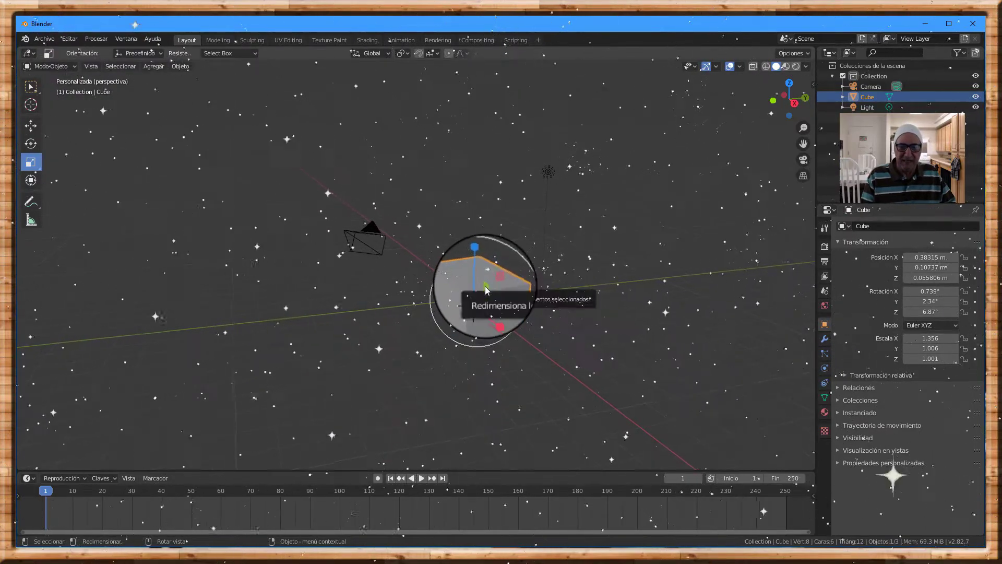
pyautogui.moveTo(486, 290); pyautogui.dragTo(485, 308)
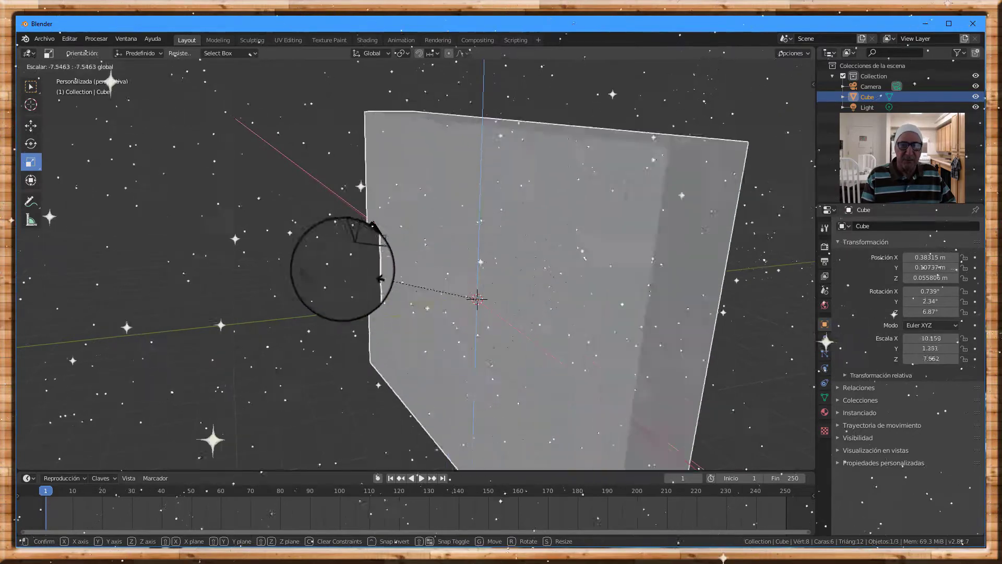
pyautogui.moveTo(416, 269); pyautogui.dragTo(415, 269)
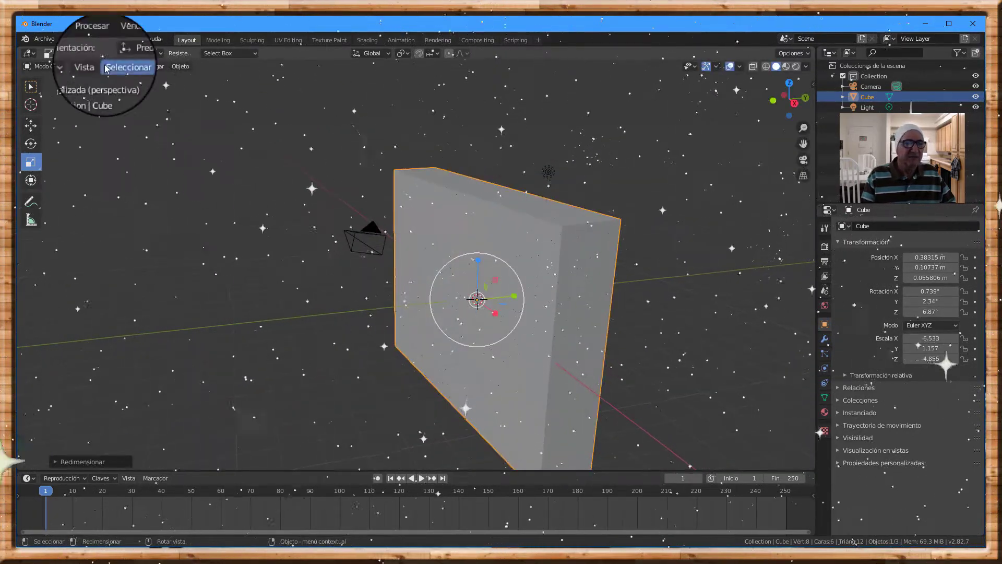
pyautogui.click(69, 39)
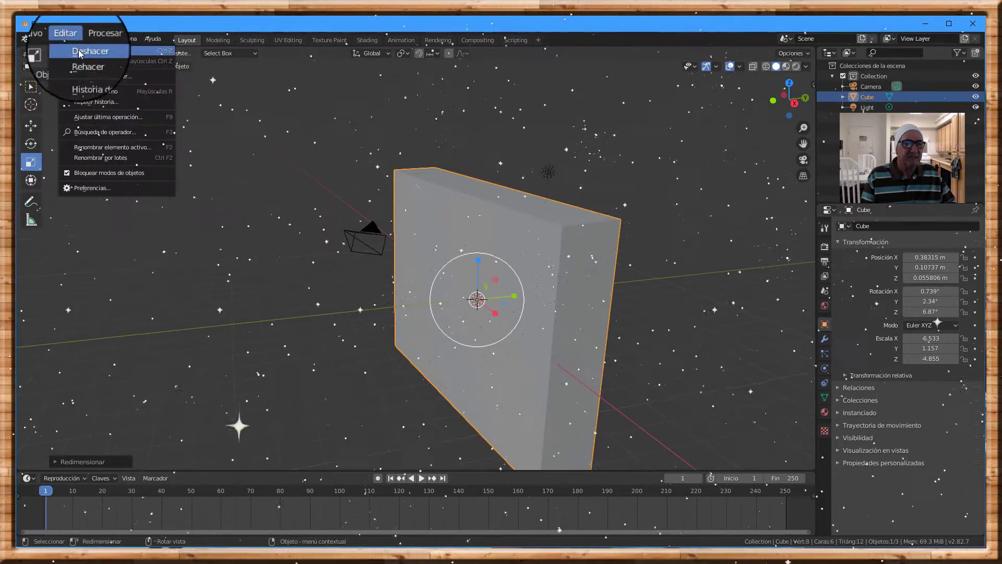
pyautogui.click(78, 50)
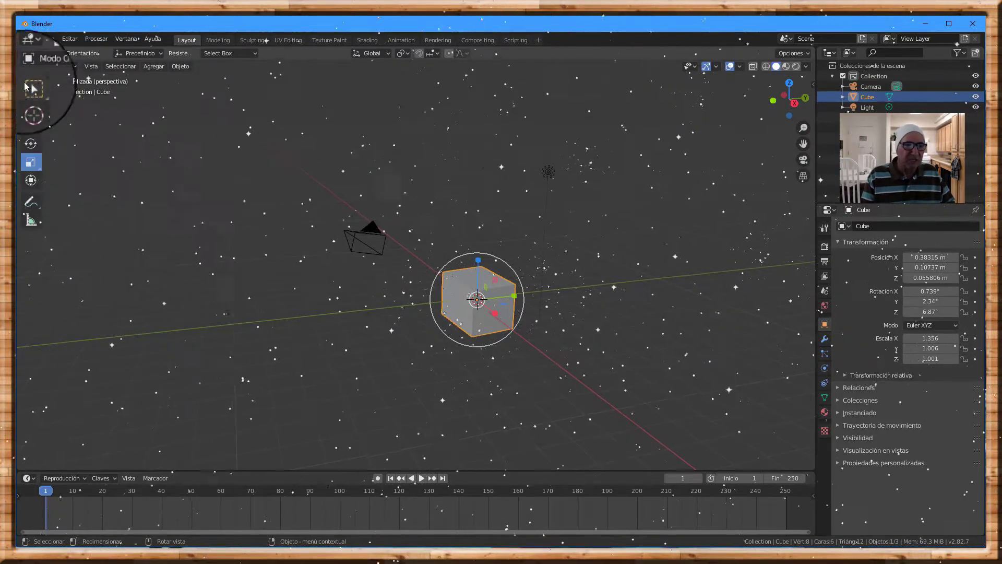
# Step: Draw a blue freehand annotation stroke left of the cube, then undo it
pyautogui.click(34, 205)
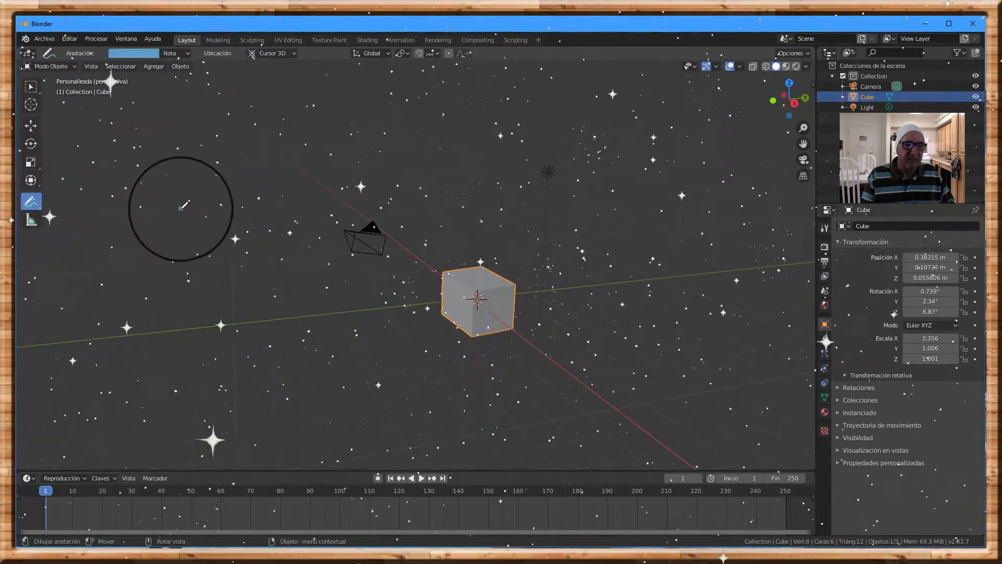
pyautogui.moveTo(180, 209); pyautogui.dragTo(326, 308)
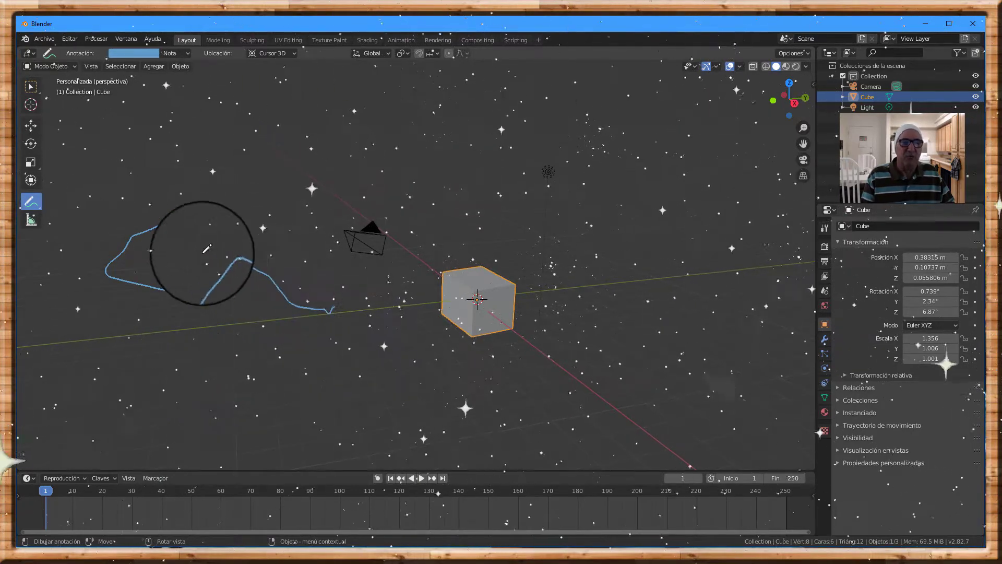
pyautogui.click(62, 42)
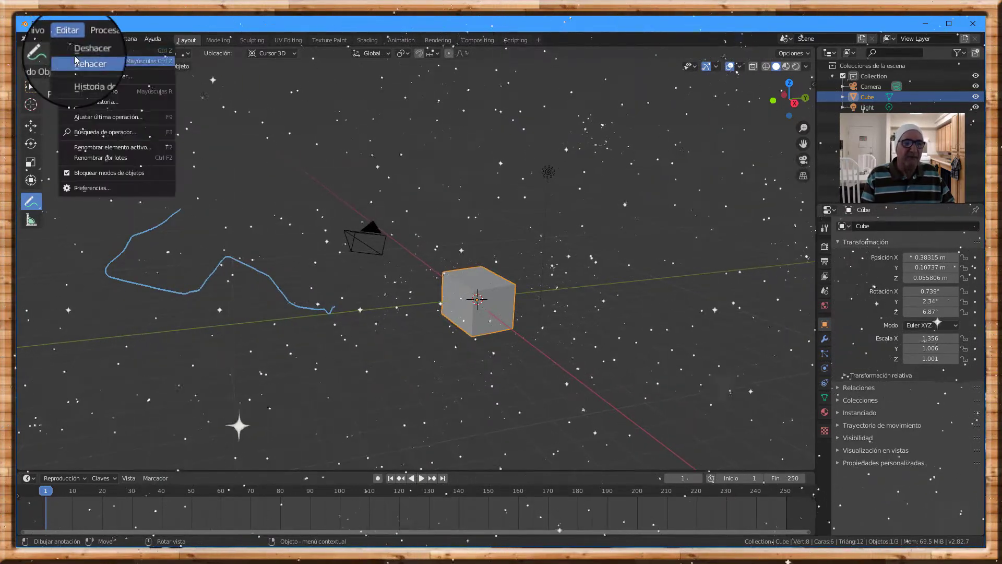
pyautogui.click(74, 51)
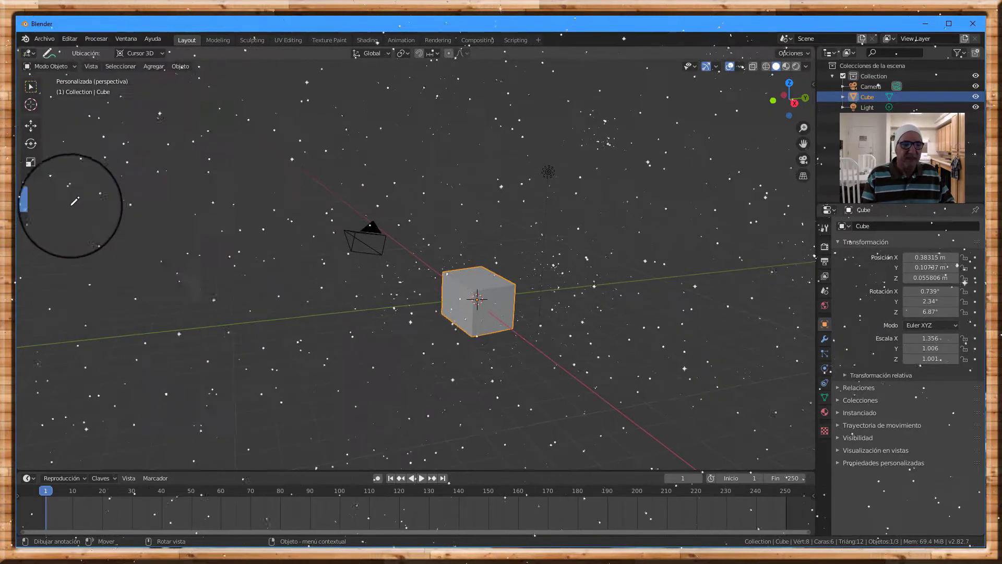
# Step: Draw four rulers from the cube's corners measuring 15.9938, 13.4426, 10.6185 and 7.70661 m
pyautogui.click(31, 222)
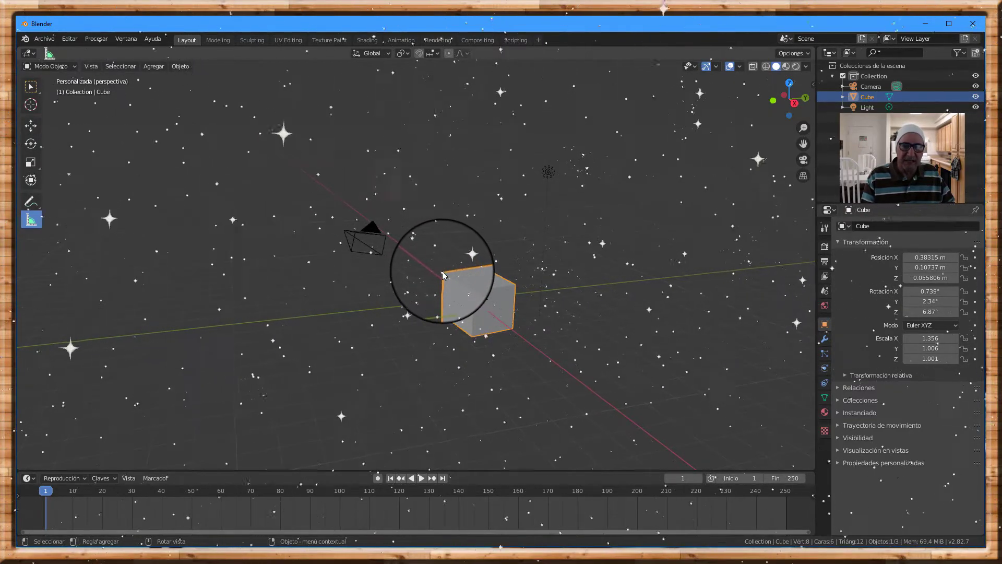
pyautogui.moveTo(443, 275)
pyautogui.mouseDown()
pyautogui.moveTo(91, 329)
pyautogui.moveTo(89, 340)
pyautogui.mouseUp()
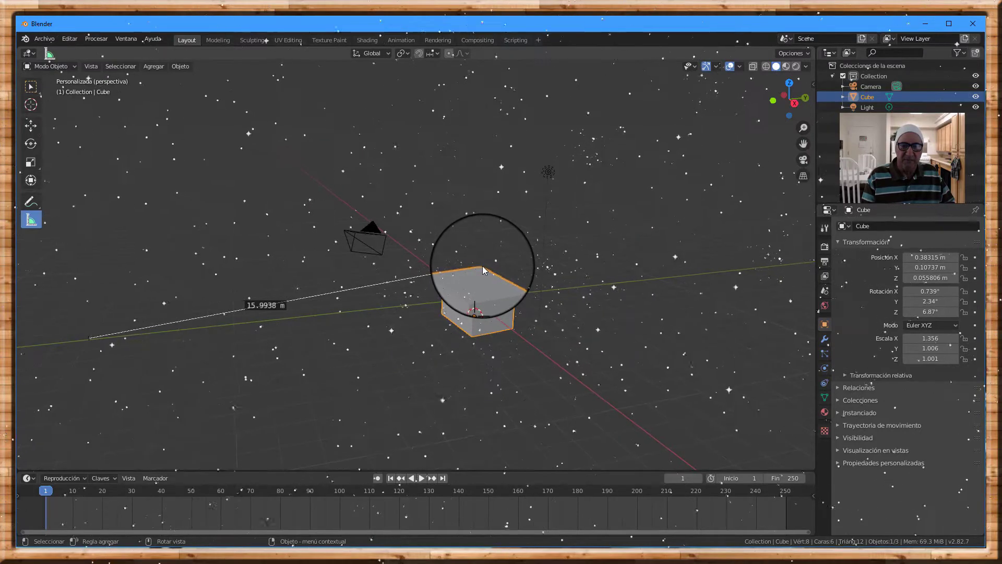
pyautogui.moveTo(484, 267)
pyautogui.mouseDown()
pyautogui.moveTo(638, 274)
pyautogui.moveTo(775, 265)
pyautogui.mouseUp()
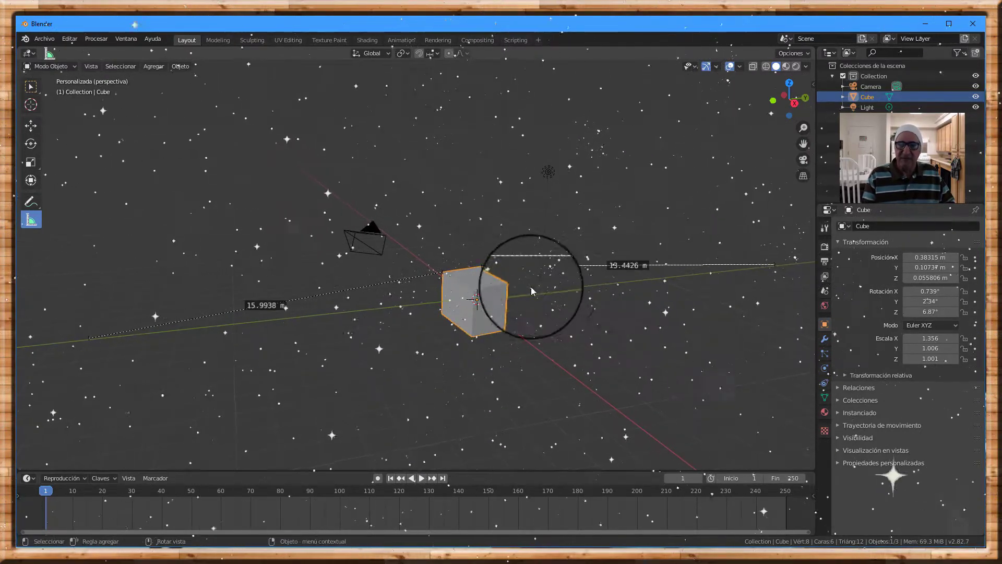
pyautogui.moveTo(515, 286); pyautogui.dragTo(728, 424)
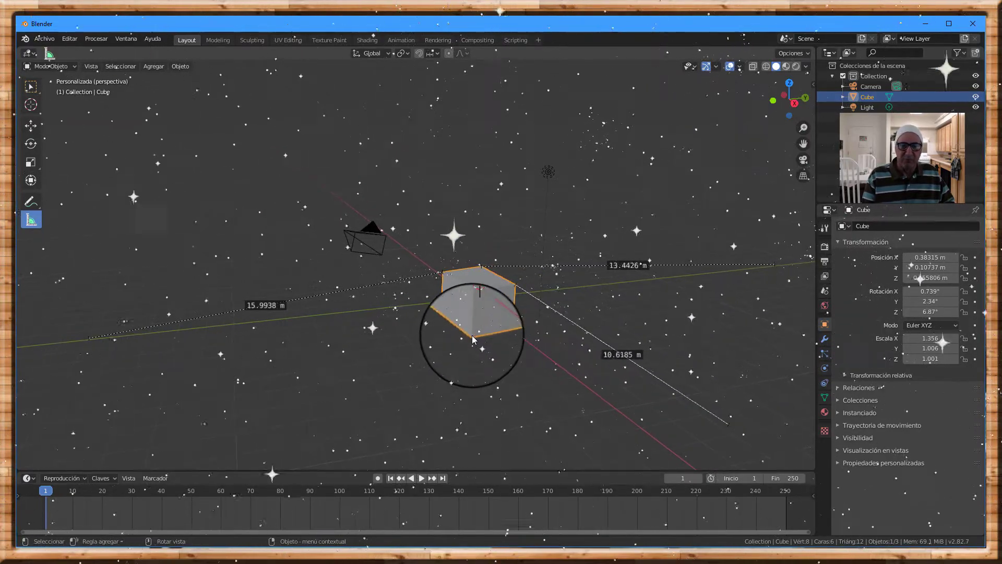
pyautogui.moveTo(473, 338); pyautogui.dragTo(308, 424)
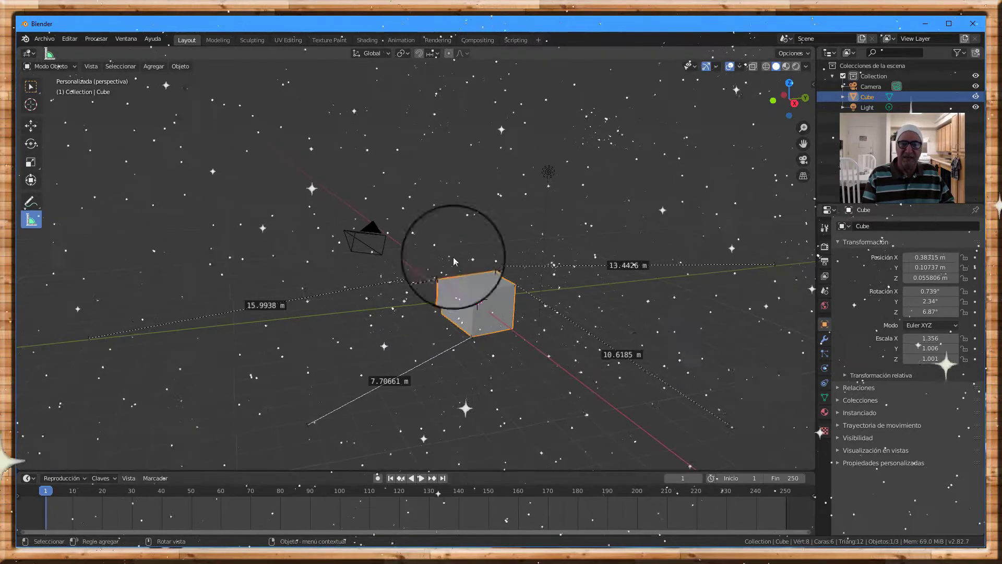
# Step: Undo the measurement rulers, including the 13.4426 m and 15.9938 m ones, and return to Select Box
pyautogui.click(71, 44)
pyautogui.click(76, 51)
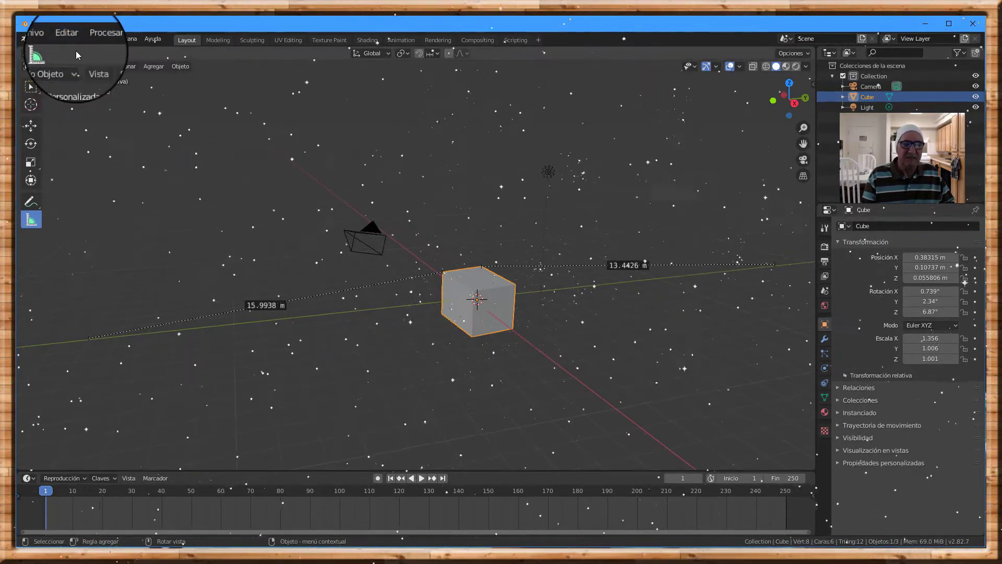
pyautogui.click(71, 41)
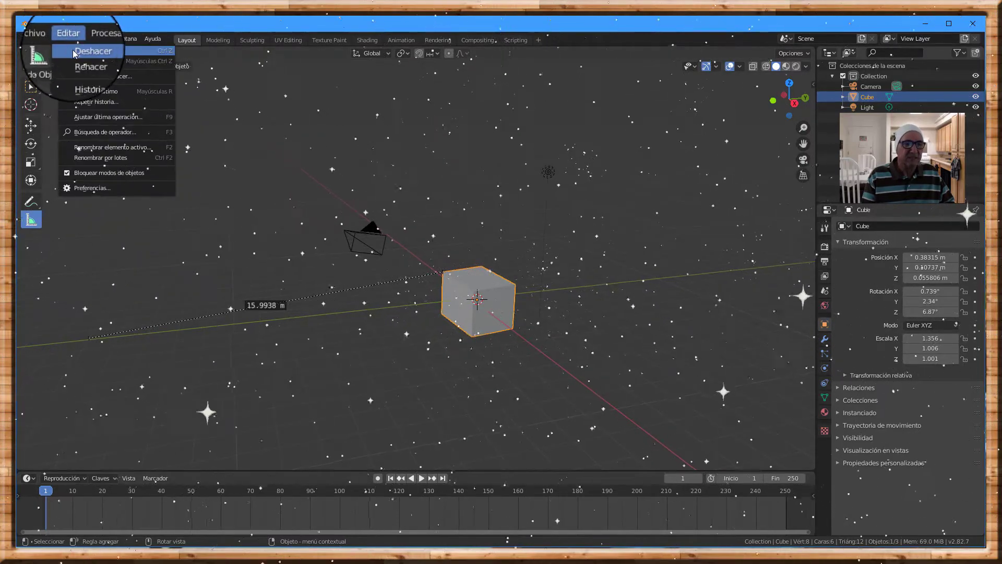
pyautogui.click(73, 50)
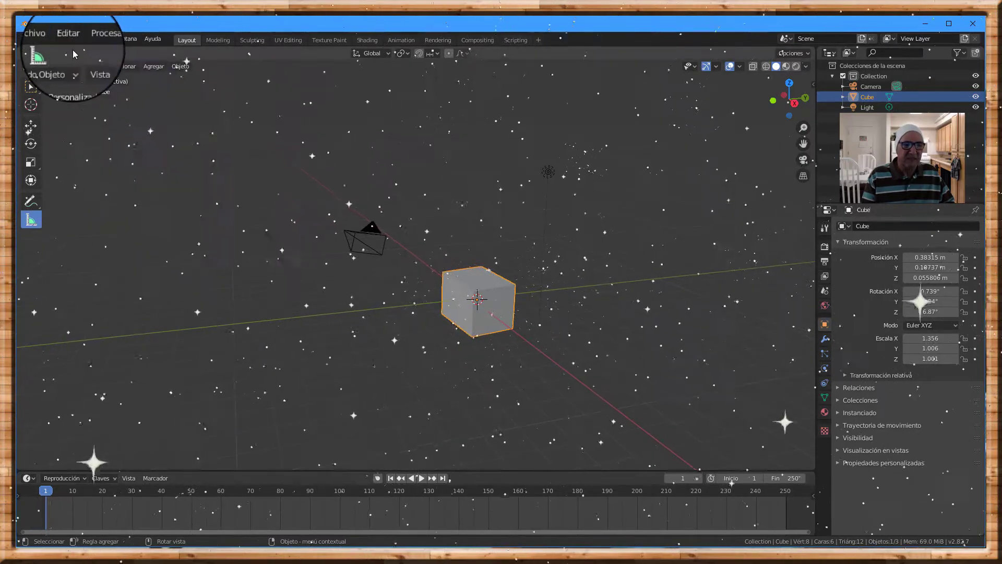
pyautogui.click(31, 87)
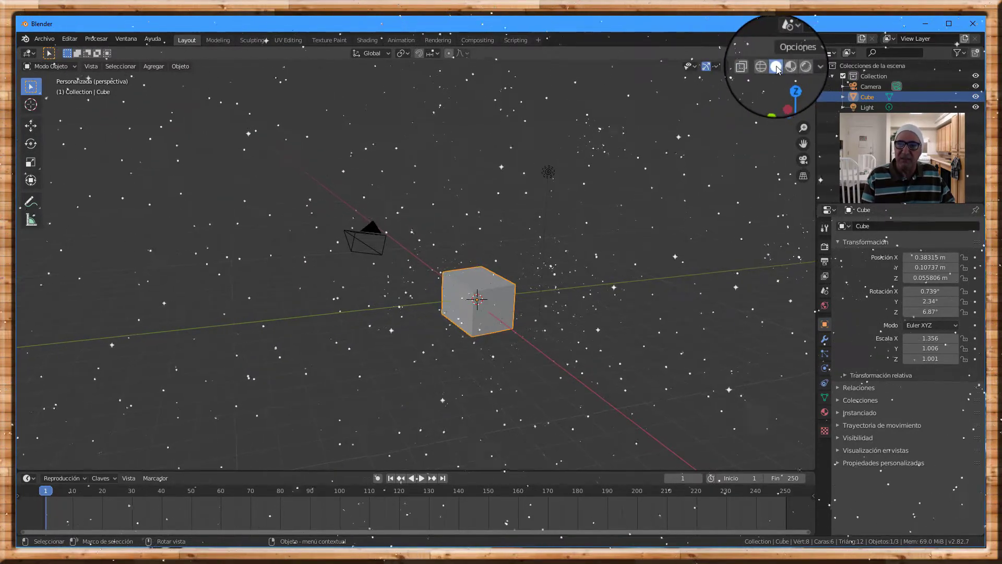
pyautogui.click(707, 68)
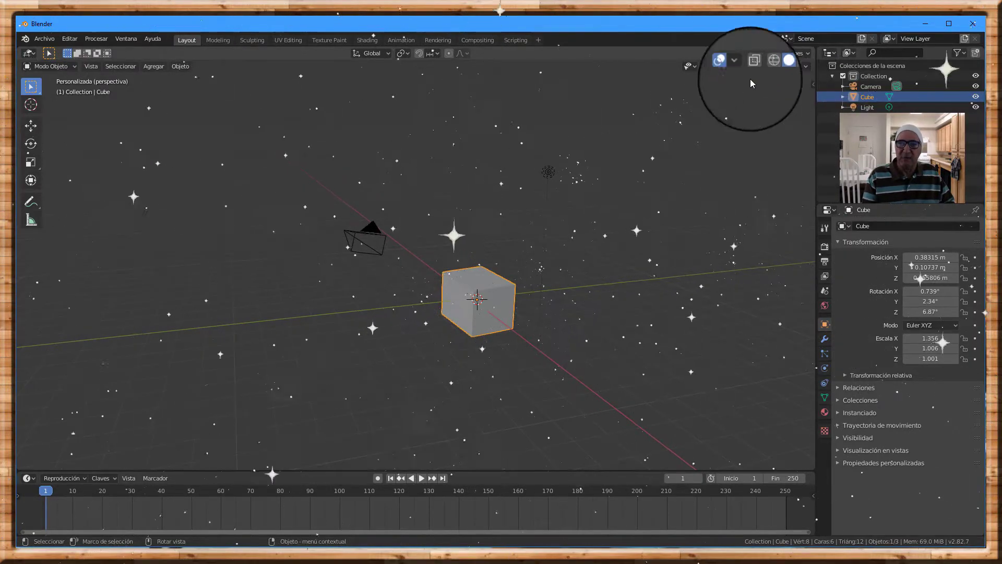
pyautogui.click(708, 68)
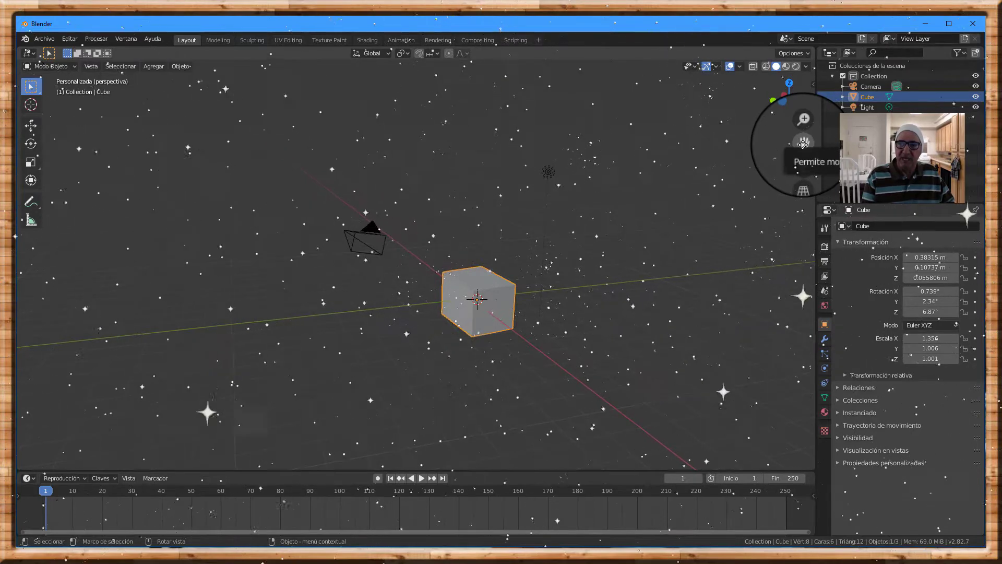
# Step: Pan the view across the scene, then zoom in and out on the cube
pyautogui.moveTo(803, 144)
pyautogui.mouseDown()
pyautogui.moveTo(511, 139)
pyautogui.moveTo(160, 176)
pyautogui.moveTo(145, 446)
pyautogui.moveTo(186, 116)
pyautogui.moveTo(778, 208)
pyautogui.moveTo(571, 91)
pyautogui.moveTo(559, 212)
pyautogui.moveTo(798, 174)
pyautogui.moveTo(134, 217)
pyautogui.moveTo(773, 163)
pyautogui.moveTo(735, 146)
pyautogui.moveTo(795, 138)
pyautogui.moveTo(717, 139)
pyautogui.mouseUp()
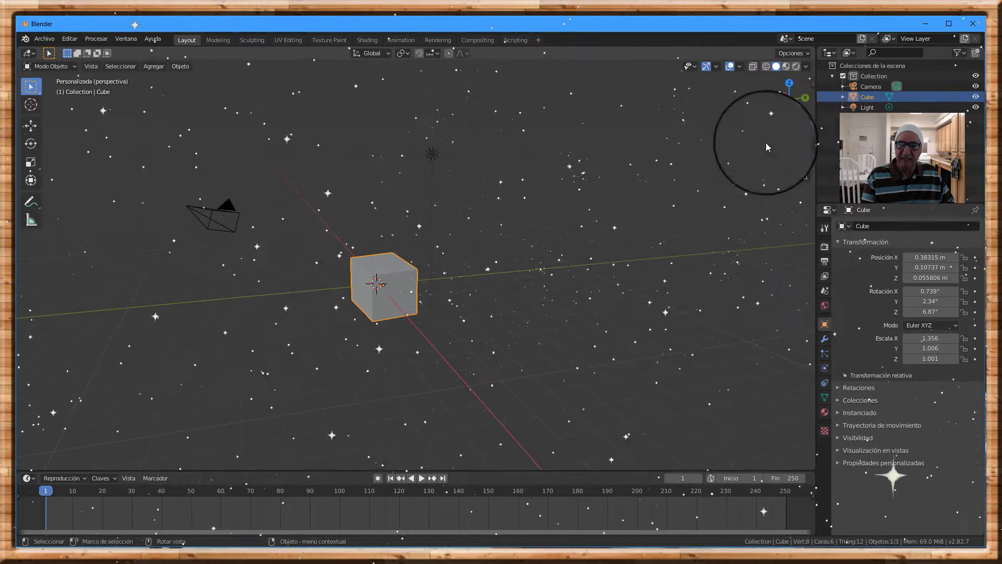
pyautogui.scroll(1, 606, 237)
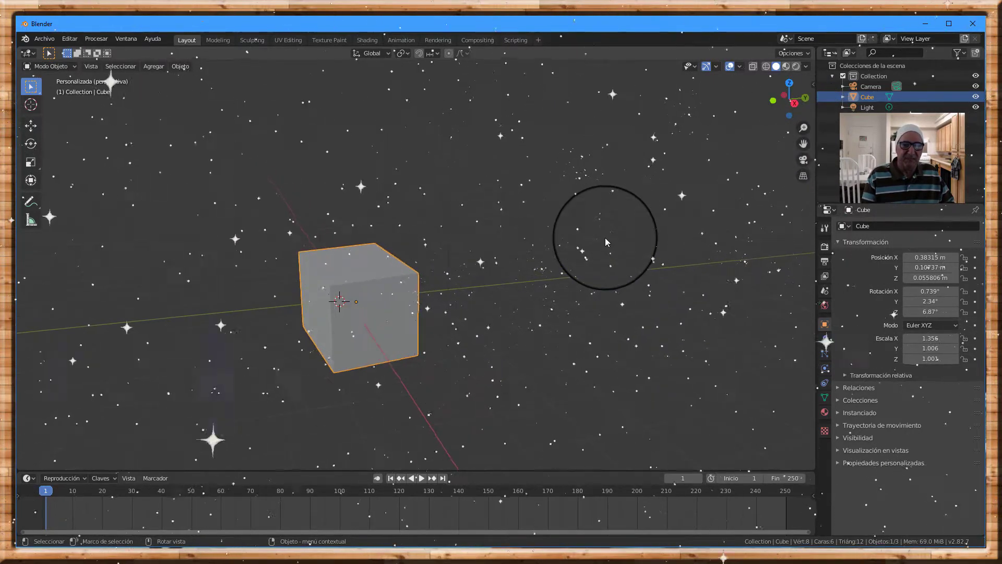
pyautogui.scroll(4, 605, 237)
pyautogui.scroll(2, 605, 237)
pyautogui.scroll(-2, 605, 242)
pyautogui.scroll(-3, 605, 242)
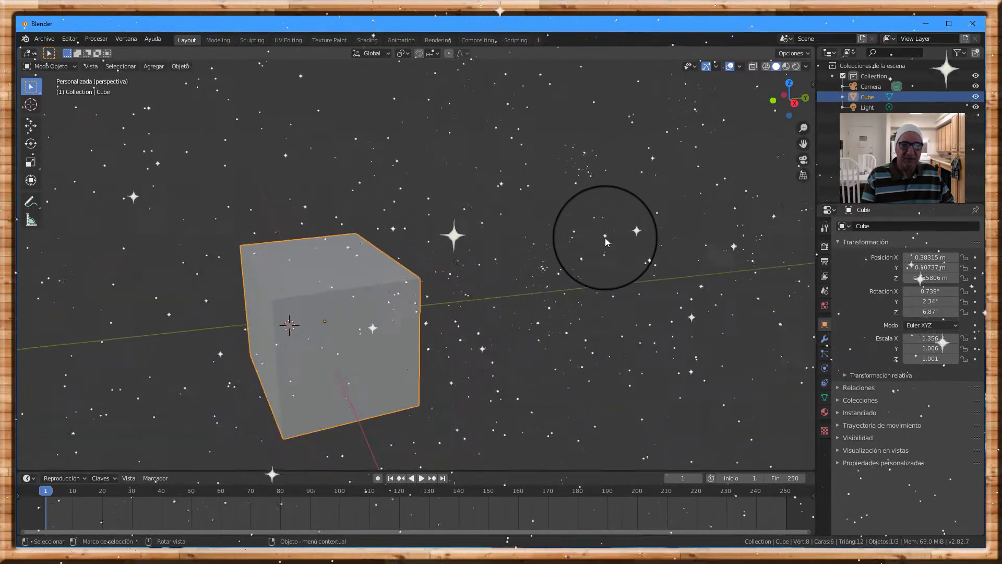
pyautogui.scroll(-3, 605, 242)
pyautogui.scroll(-1, 605, 242)
pyautogui.scroll(1, 605, 236)
pyautogui.scroll(2, 606, 237)
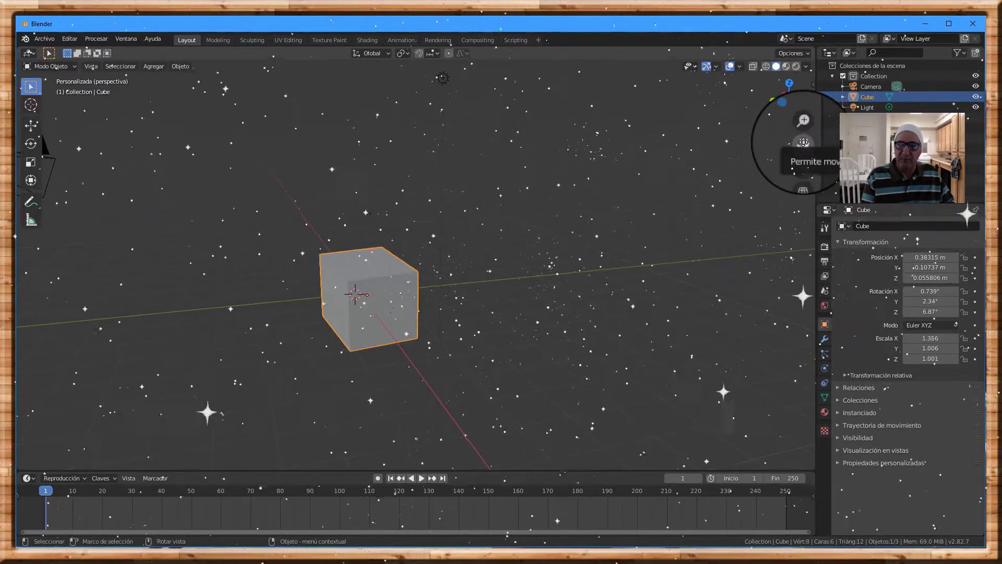
# Step: Orbit and pan around the scene to view the cube, camera and light from several angles
pyautogui.moveTo(804, 142)
pyautogui.mouseDown()
pyautogui.moveTo(67, 148)
pyautogui.moveTo(112, 159)
pyautogui.mouseUp()
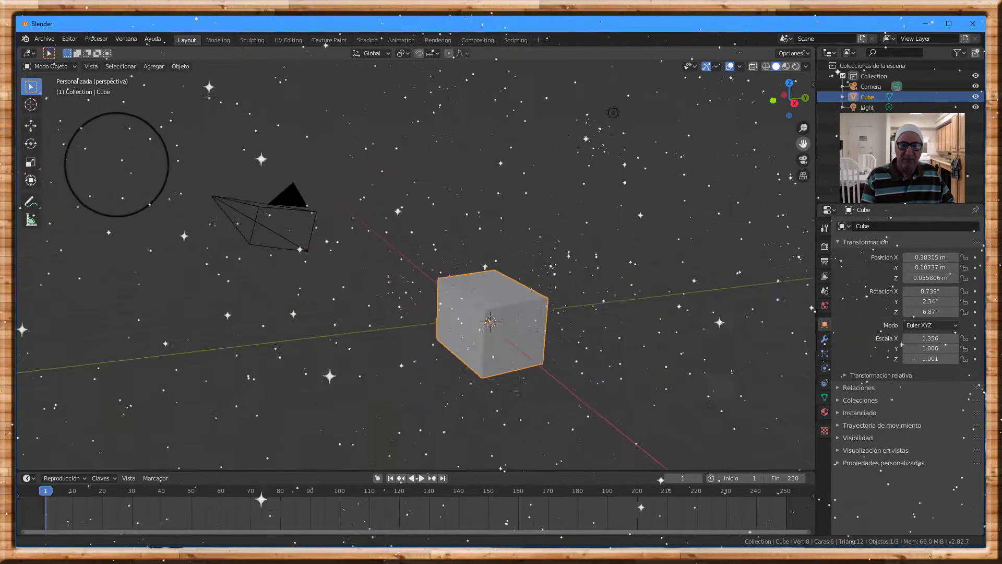
pyautogui.moveTo(774, 120)
pyautogui.mouseDown()
pyautogui.moveTo(796, 102)
pyautogui.moveTo(788, 149)
pyautogui.moveTo(62, 112)
pyautogui.mouseUp()
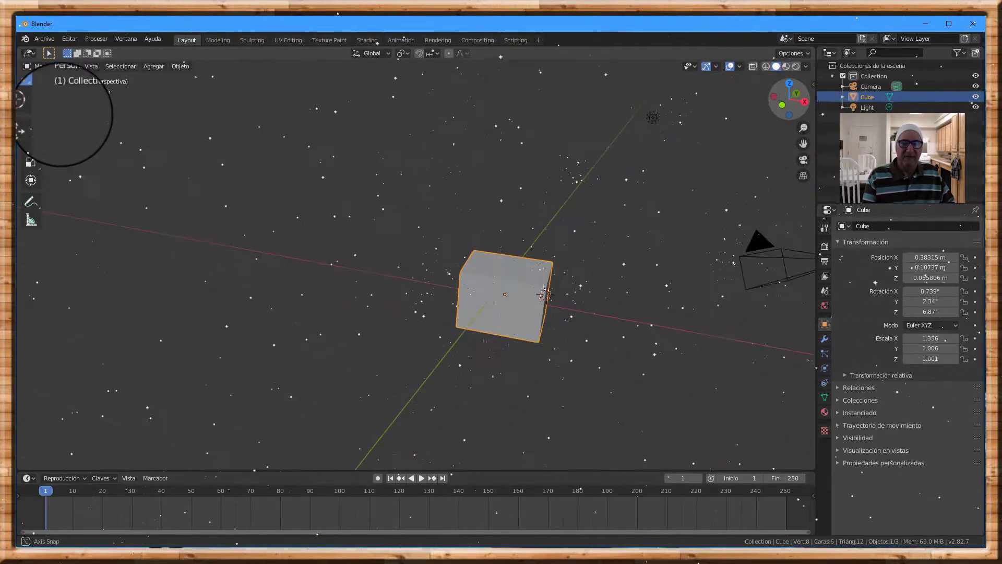
pyautogui.moveTo(60, 112)
pyautogui.mouseDown()
pyautogui.moveTo(37, 83)
pyautogui.moveTo(827, 122)
pyautogui.moveTo(794, 156)
pyautogui.moveTo(738, 157)
pyautogui.moveTo(672, 98)
pyautogui.mouseUp()
pyautogui.moveTo(672, 98)
pyautogui.mouseDown(button='middle')
pyautogui.moveTo(638, 112)
pyautogui.moveTo(644, 105)
pyautogui.mouseUp(button='middle')
pyautogui.moveTo(586, 123)
pyautogui.mouseDown(button='middle')
pyautogui.moveTo(593, 146)
pyautogui.moveTo(633, 156)
pyautogui.moveTo(586, 134)
pyautogui.moveTo(568, 142)
pyautogui.moveTo(626, 128)
pyautogui.mouseUp(button='middle')
pyautogui.moveTo(686, 110); pyautogui.dragTo(647, 100, button='middle')
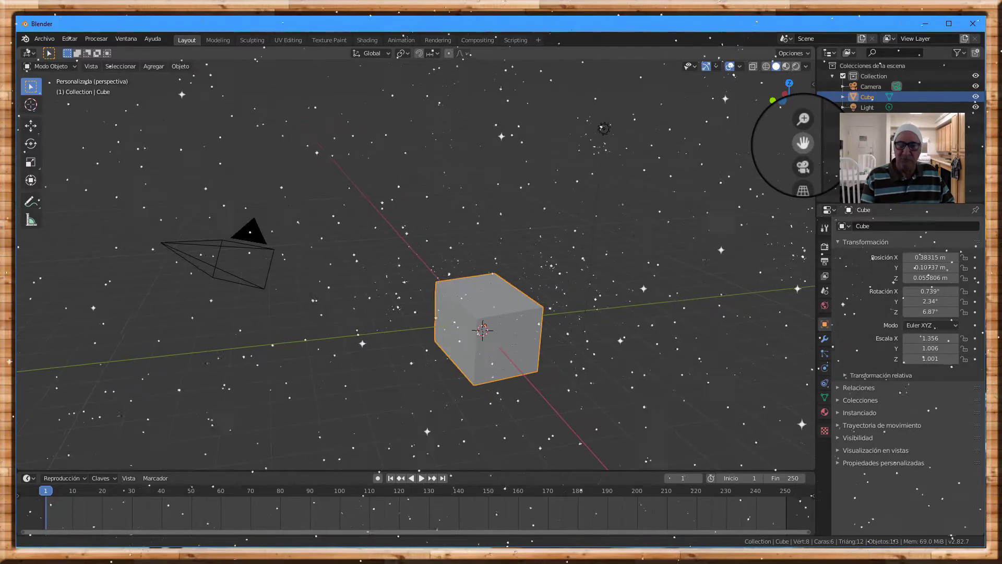
pyautogui.moveTo(803, 142); pyautogui.dragTo(161, 153)
pyautogui.moveTo(789, 104)
pyautogui.mouseDown()
pyautogui.moveTo(750, 134)
pyautogui.moveTo(776, 134)
pyautogui.moveTo(318, 148)
pyautogui.mouseUp()
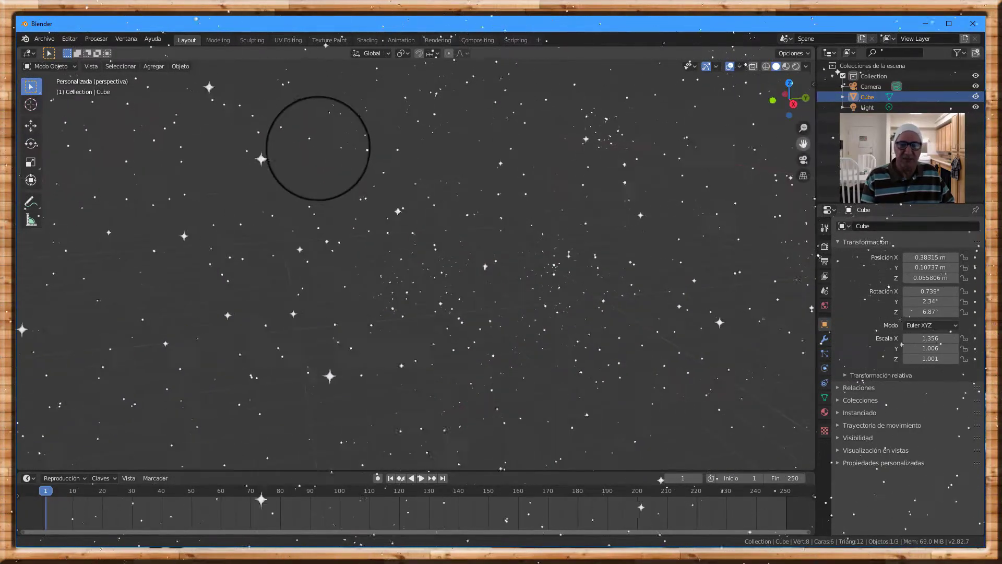
pyautogui.moveTo(94, 125)
pyautogui.mouseDown()
pyautogui.moveTo(738, 89)
pyautogui.moveTo(191, 124)
pyautogui.mouseUp()
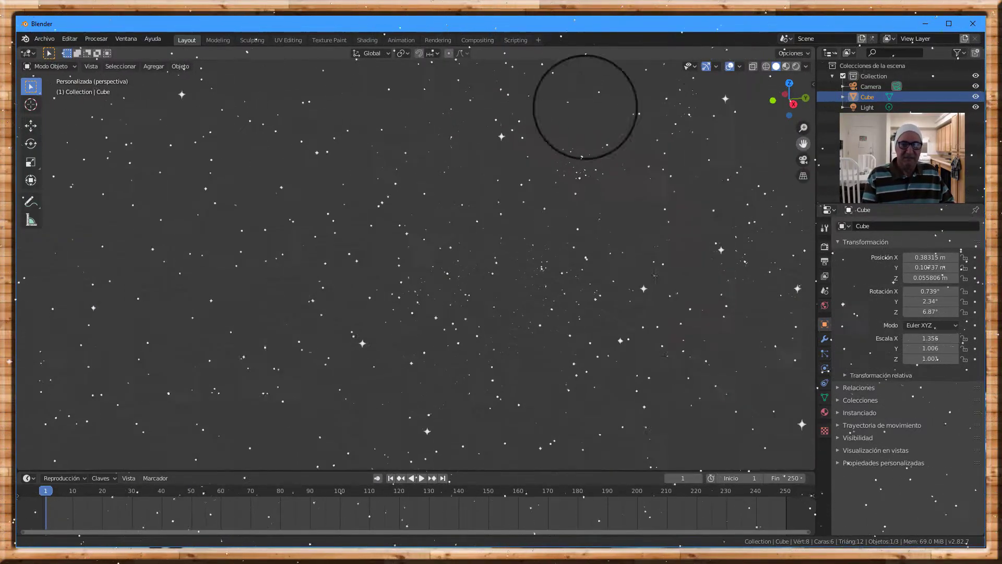
pyautogui.moveTo(669, 408)
pyautogui.mouseDown(button='middle')
pyautogui.moveTo(135, 235)
pyautogui.moveTo(477, 224)
pyautogui.moveTo(586, 111)
pyautogui.moveTo(140, 414)
pyautogui.moveTo(772, 135)
pyautogui.moveTo(738, 134)
pyautogui.moveTo(741, 68)
pyautogui.mouseUp(button='middle')
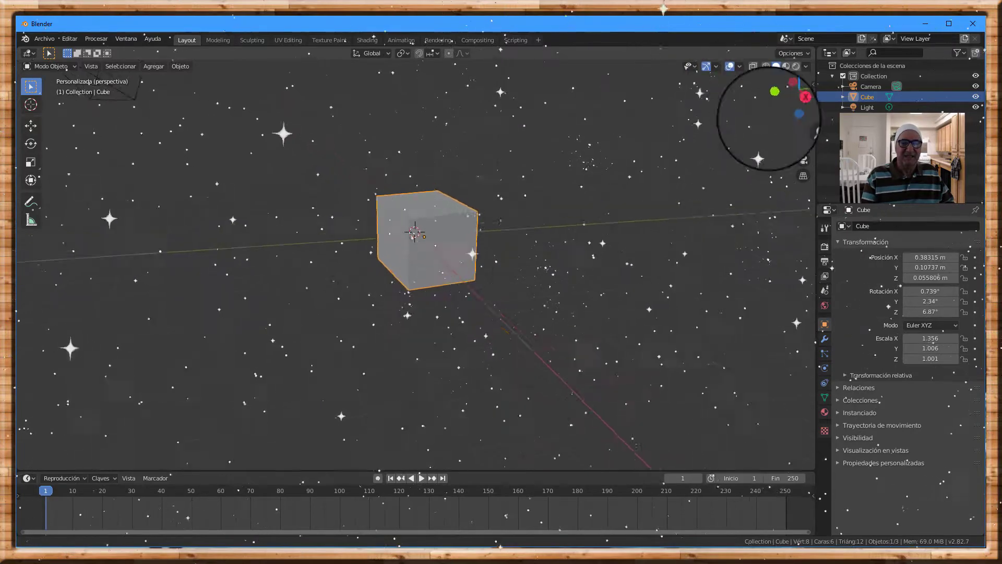
pyautogui.moveTo(803, 144); pyautogui.dragTo(794, 151)
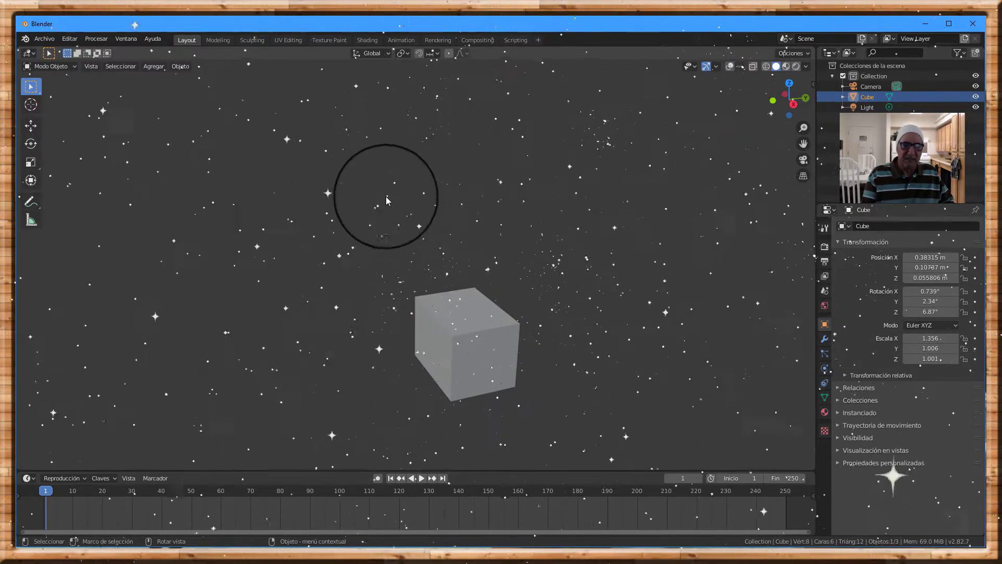
# Step: Show the viewport overlays and toggle X-ray to compare the see-through and opaque cube
pyautogui.click(730, 67)
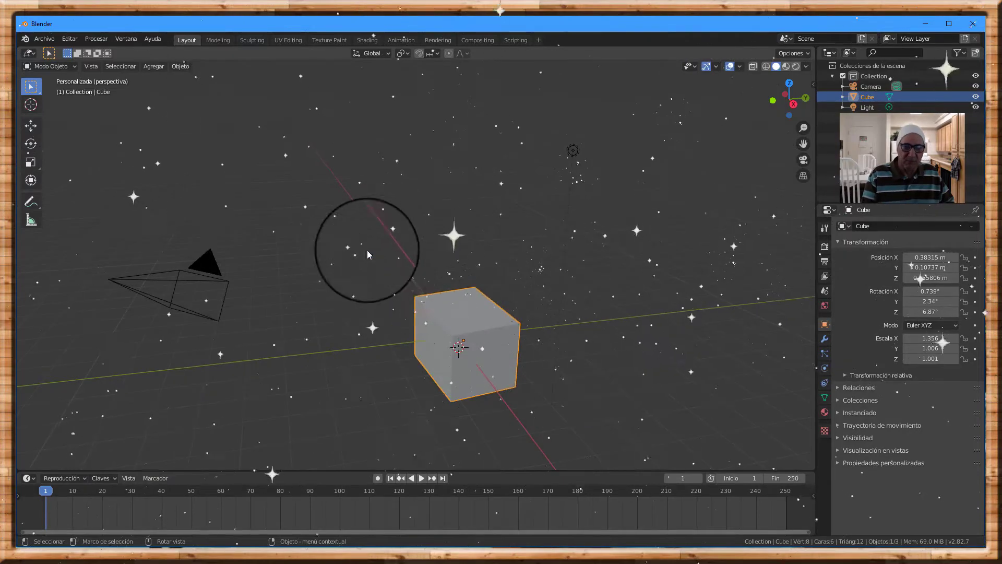
pyautogui.click(753, 68)
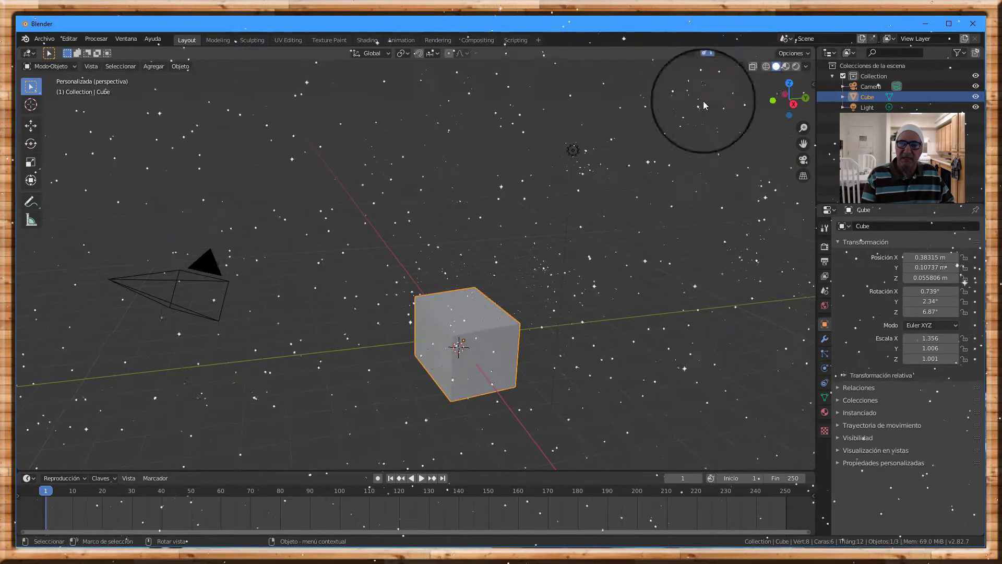
pyautogui.click(753, 68)
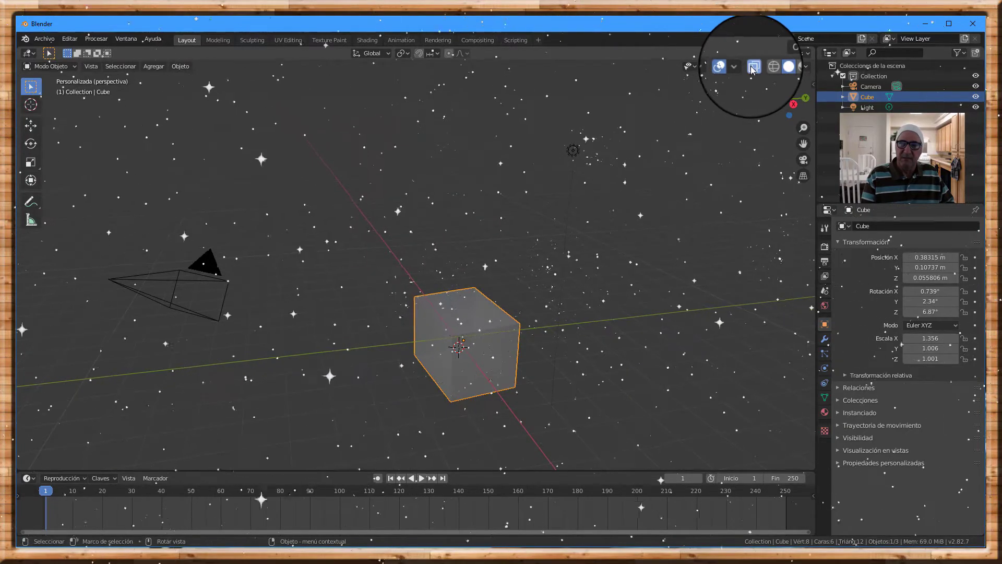
pyautogui.click(753, 68)
pyautogui.click(754, 68)
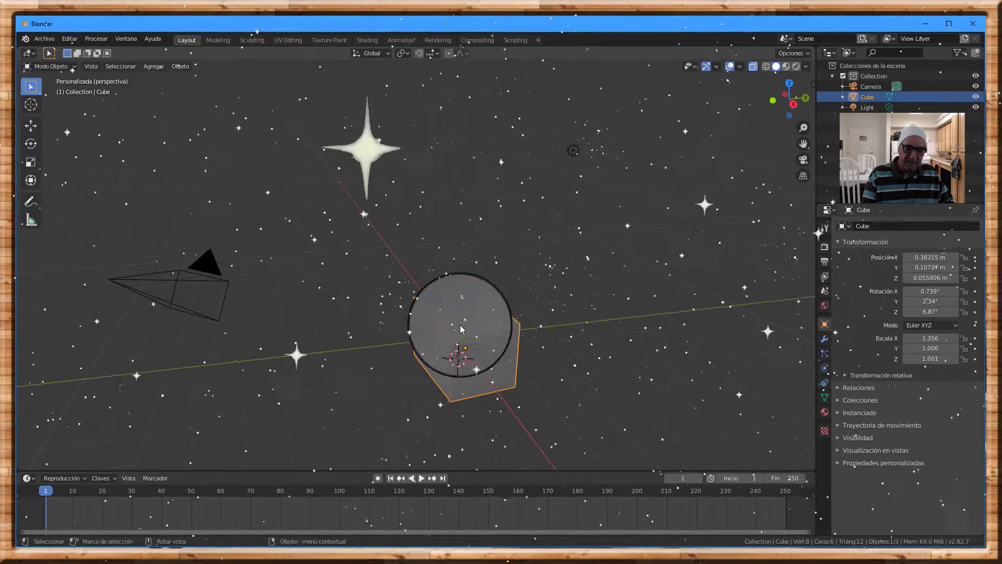
# Step: Hide the overlays, toggle X-ray off and on again, and switch to wireframe shading
pyautogui.click(731, 68)
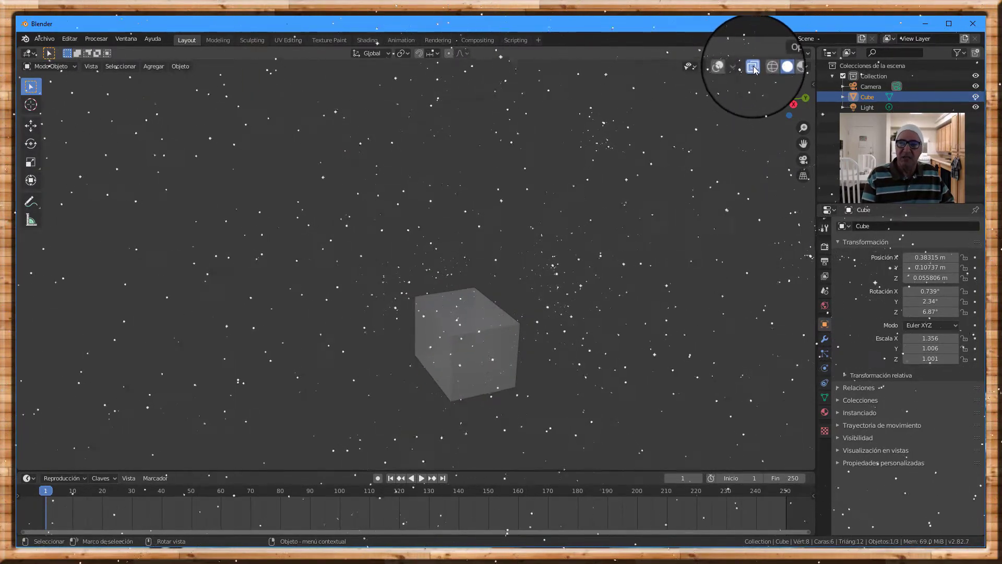
pyautogui.click(753, 68)
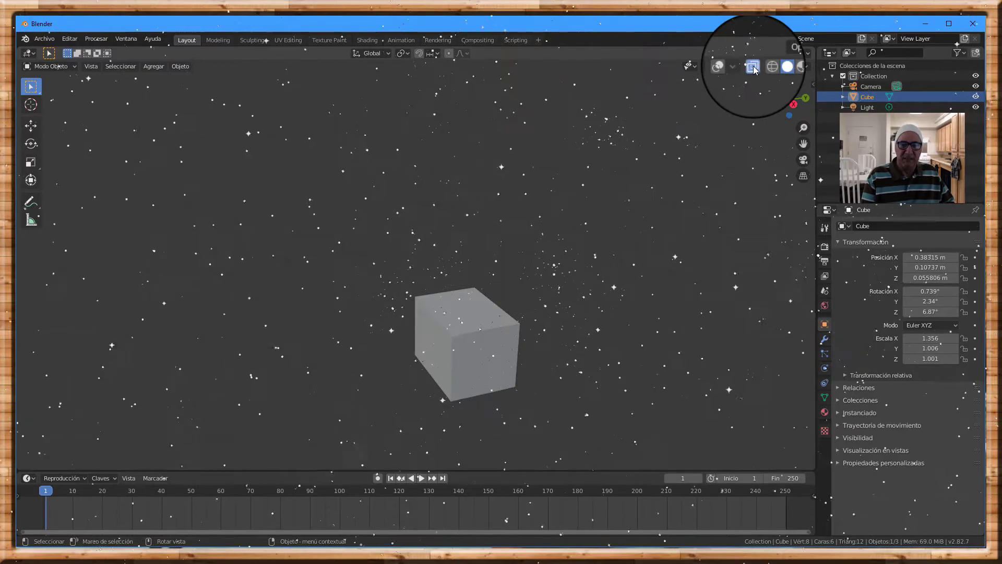
pyautogui.click(753, 68)
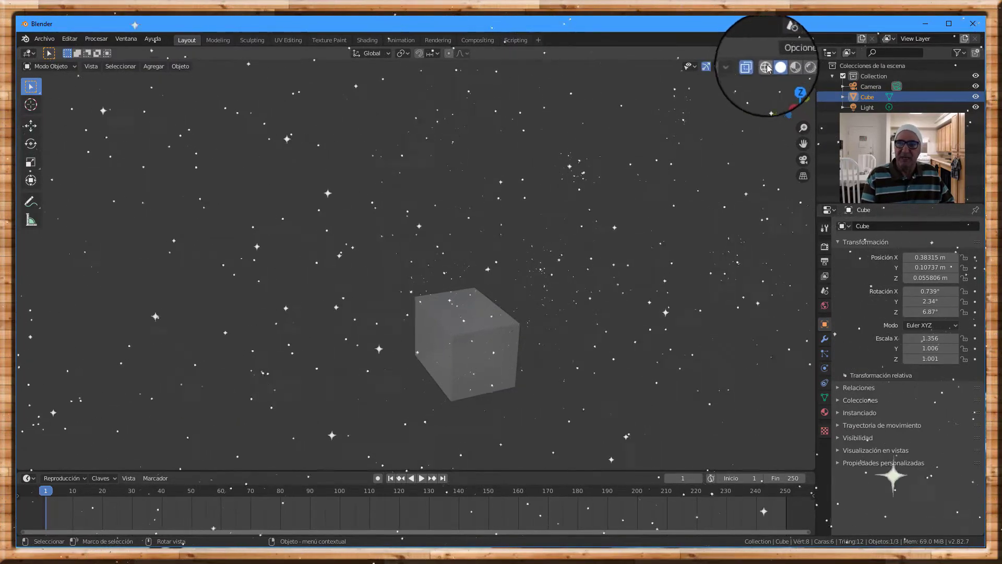
pyautogui.click(766, 67)
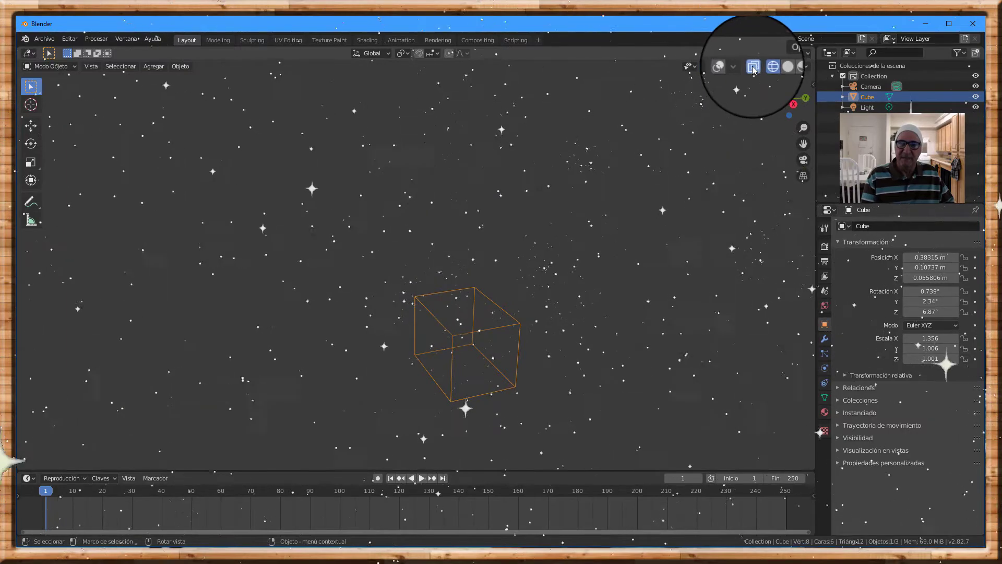
# Step: Restore the viewport overlays, switch to solid shading, and pan the view slightly
pyautogui.click(730, 67)
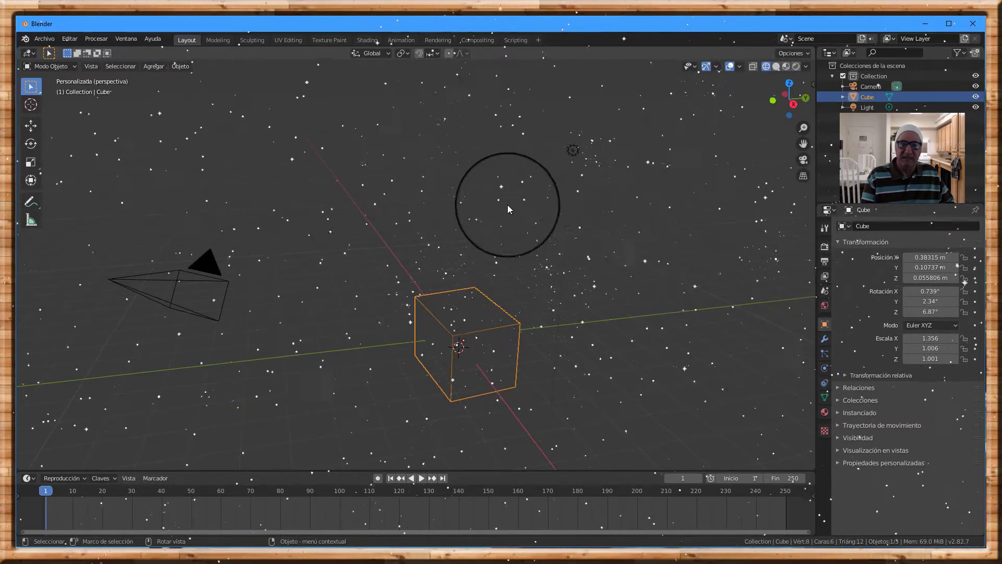
pyautogui.click(776, 68)
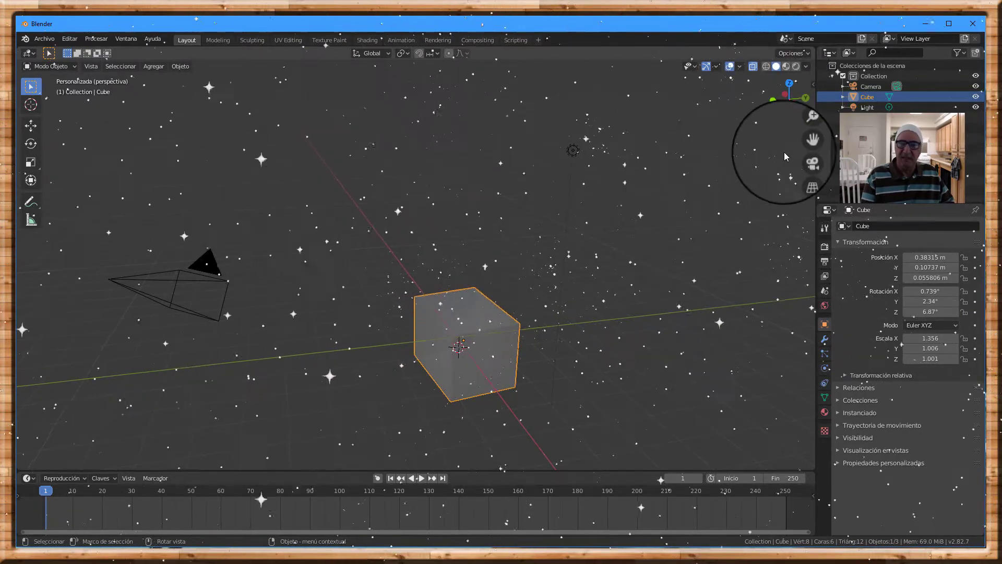
pyautogui.moveTo(809, 146); pyautogui.dragTo(794, 101)
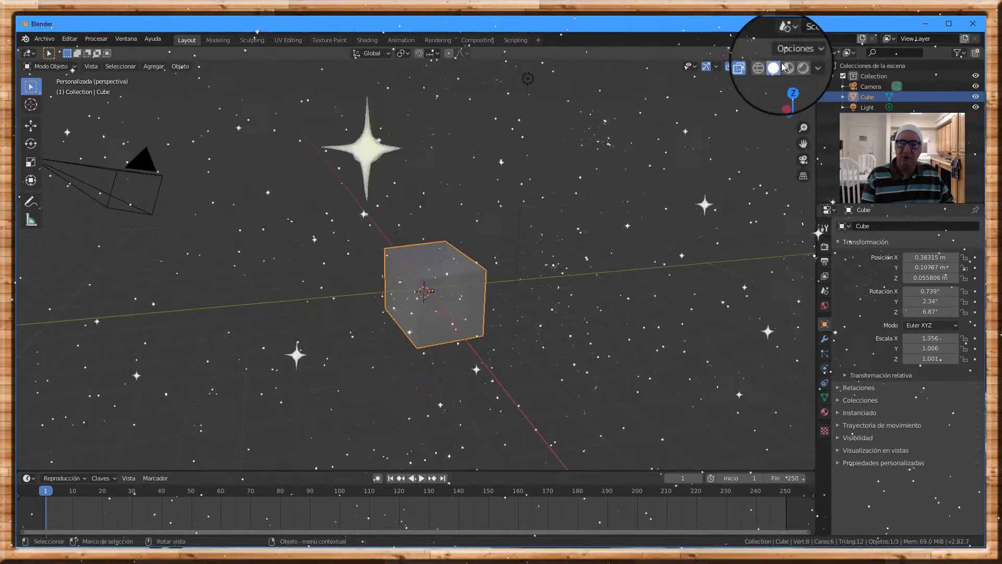
# Step: Switch the viewport to Material Preview shading, then to Rendered shading
pyautogui.click(786, 66)
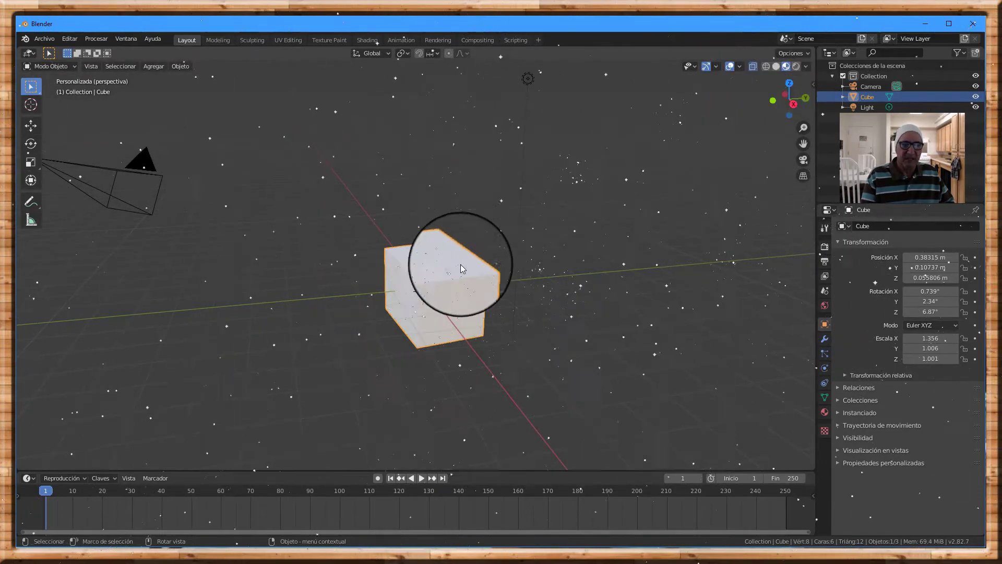
pyautogui.click(796, 67)
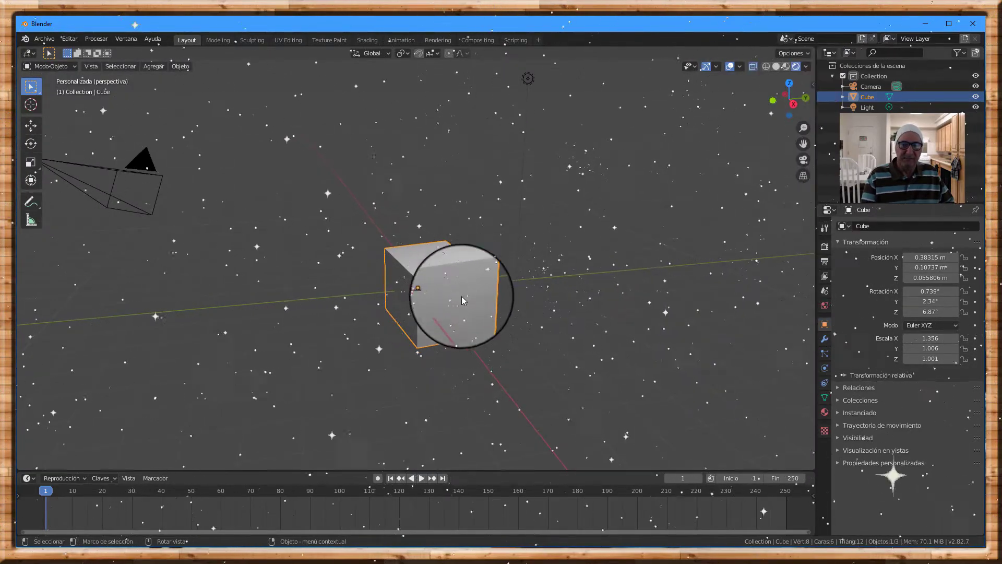
pyautogui.hotkey('ctrl', 'b')
pyautogui.press('Escape')
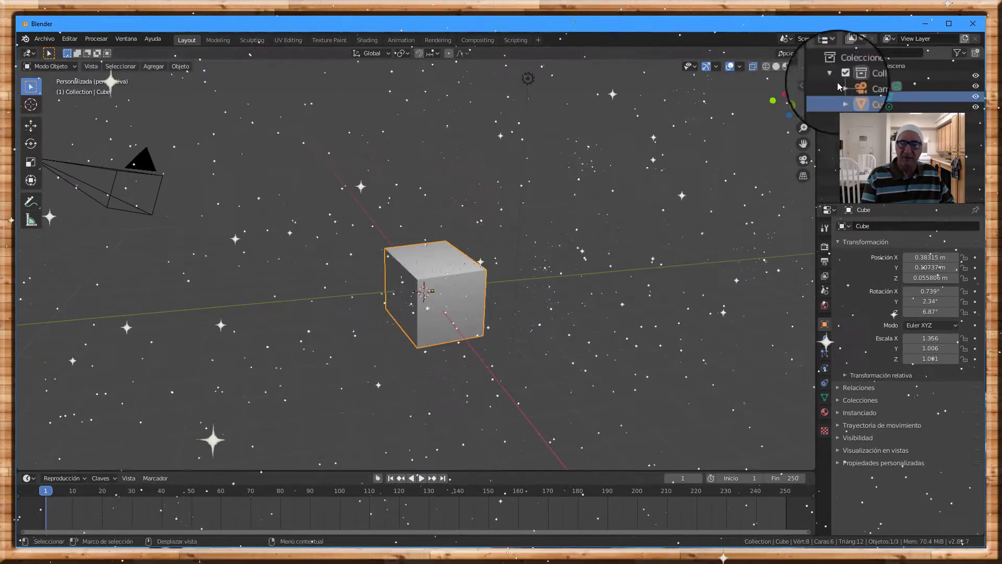
pyautogui.moveTo(786, 107); pyautogui.dragTo(475, 207)
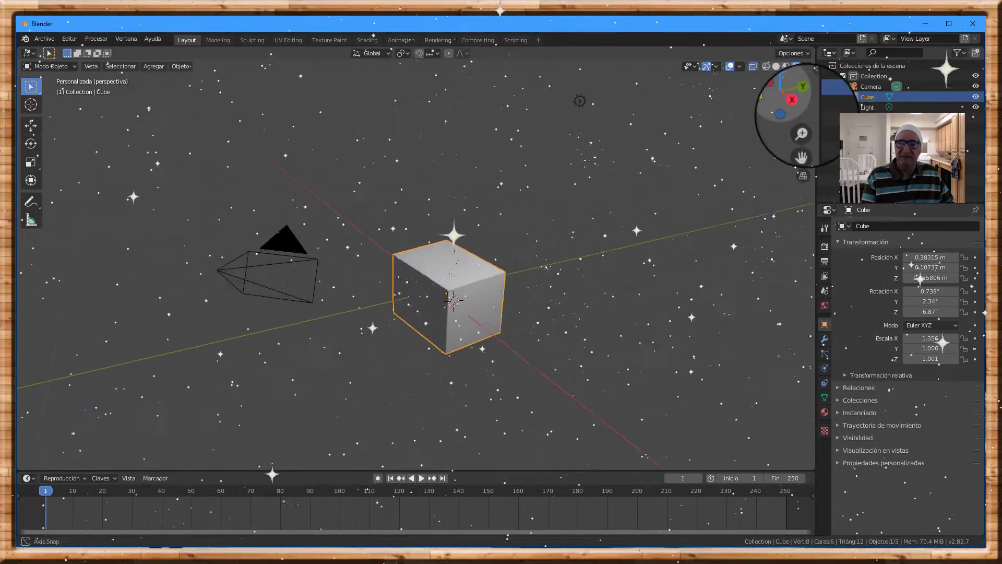